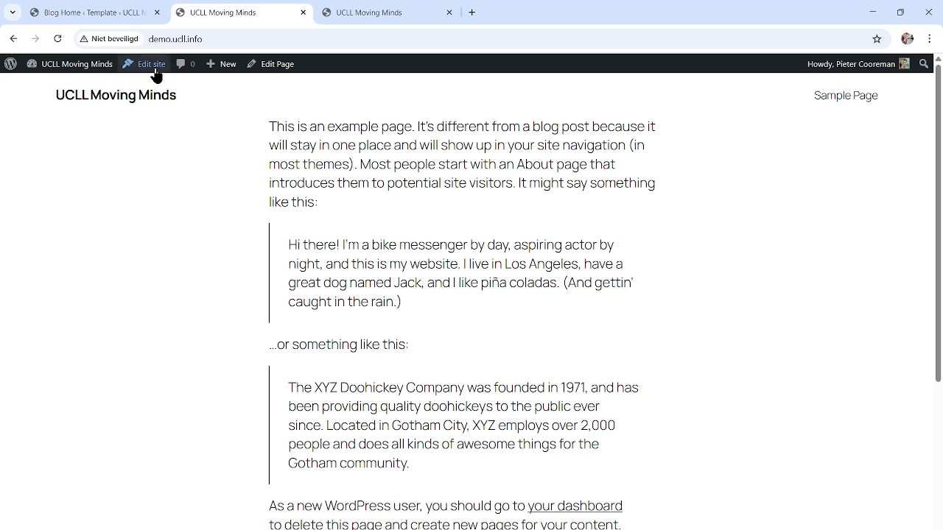
- Open the Sample Page for editing from the page list and check its template options
{"action": "left_click", "coordinate": [280, 66]}
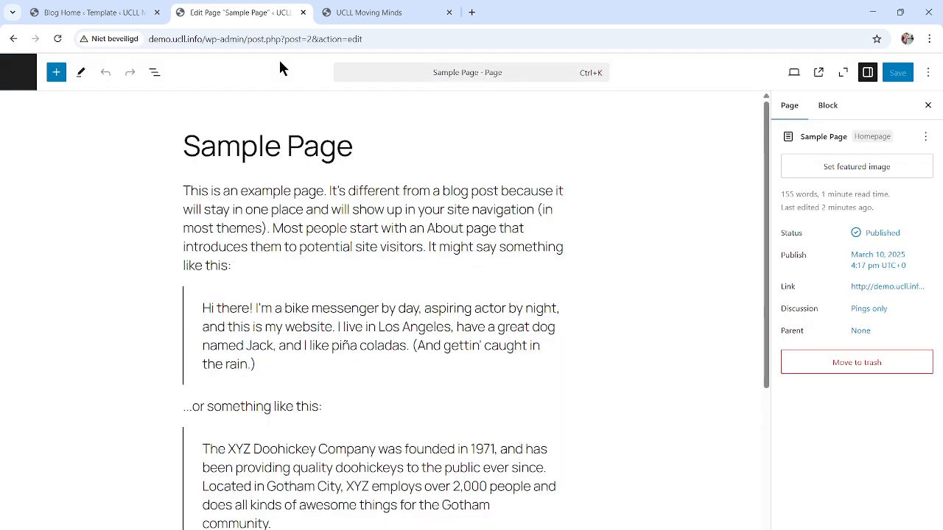
{"action": "left_click", "coordinate": [18, 72]}
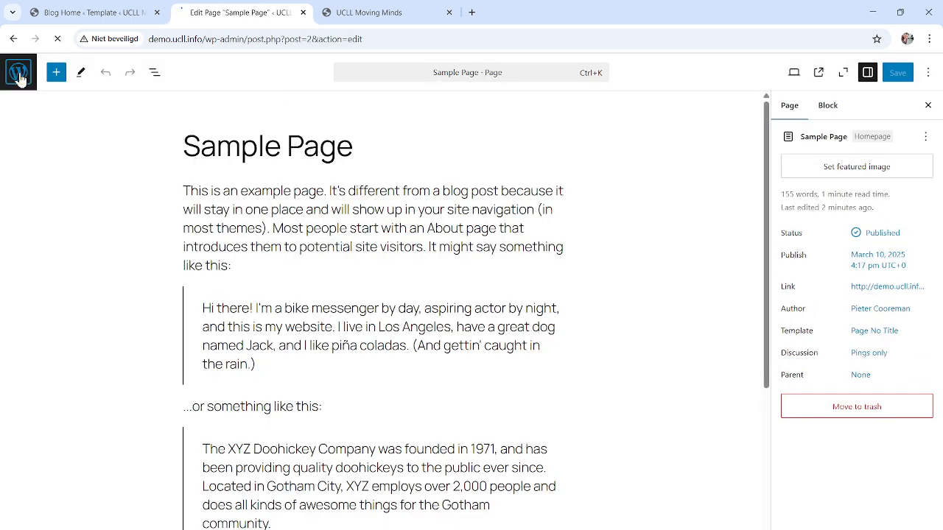
{"action": "mouse_move", "coordinate": [490, 225]}
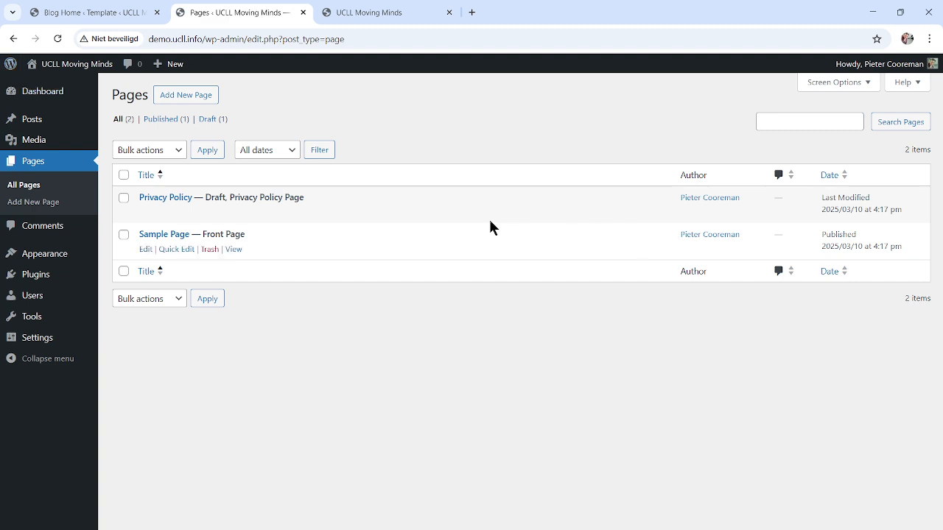
{"action": "left_click", "coordinate": [148, 252]}
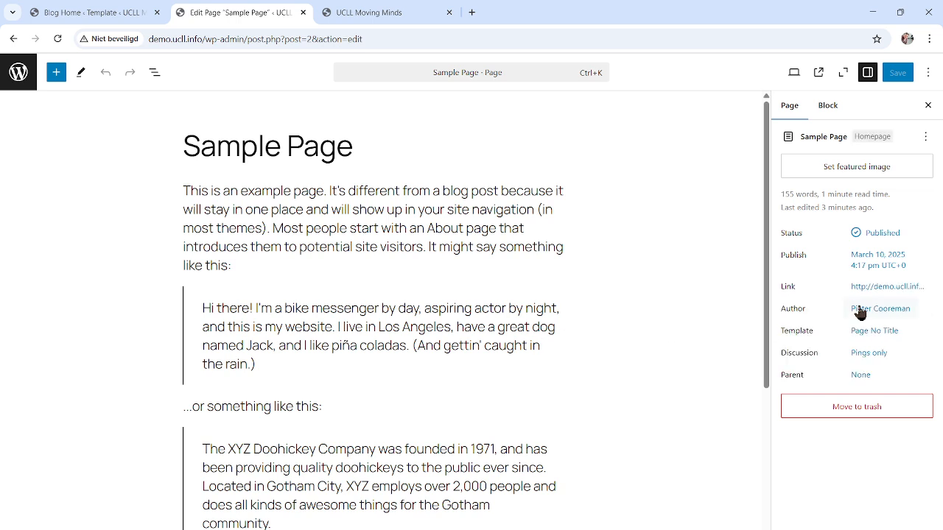
{"action": "left_click", "coordinate": [878, 332]}
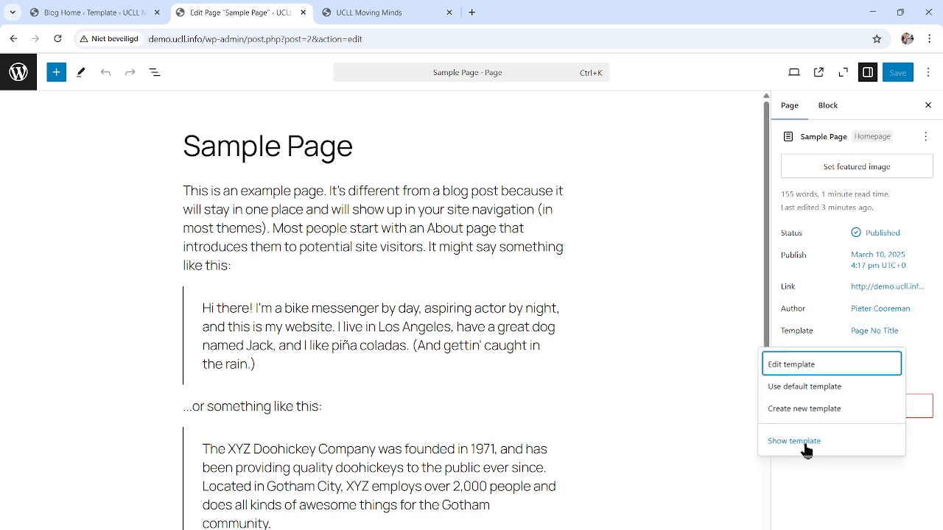
{"action": "left_click", "coordinate": [599, 285]}
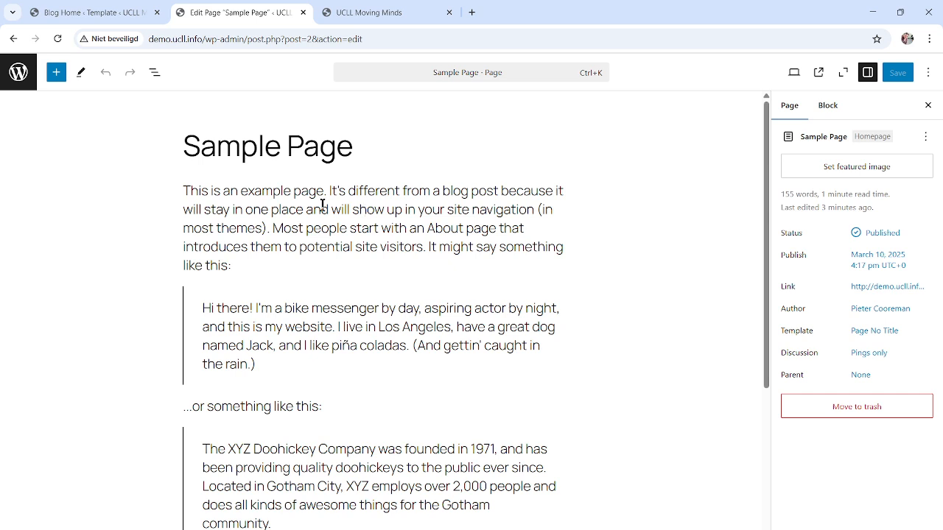
- Return to the live site, open its Page No Title template in the site editor and show the list of blocks
{"action": "left_click", "coordinate": [15, 79]}
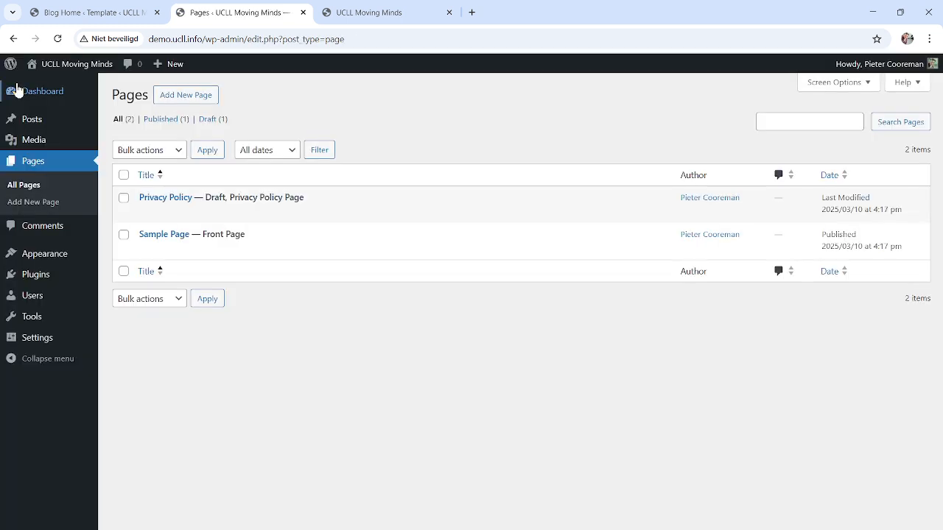
{"action": "mouse_move", "coordinate": [81, 66]}
{"action": "left_click", "coordinate": [54, 90]}
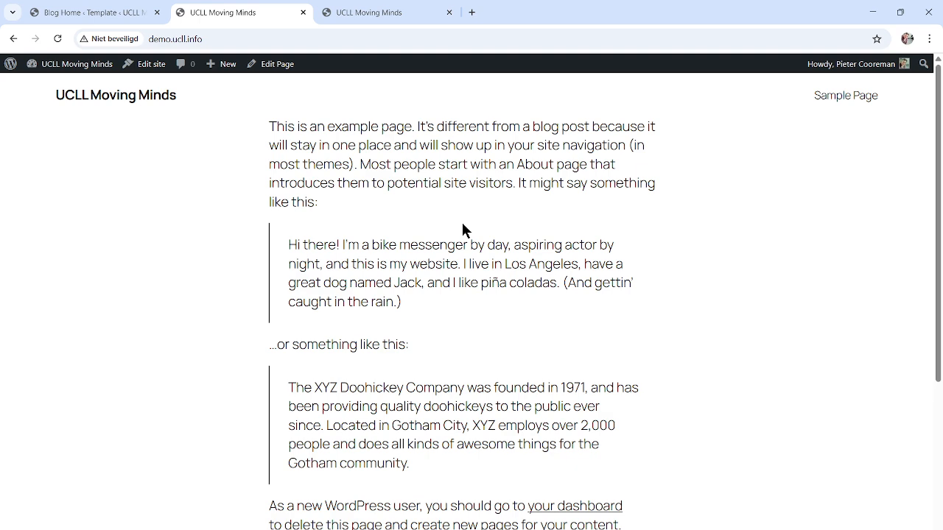
{"action": "left_click", "coordinate": [150, 69]}
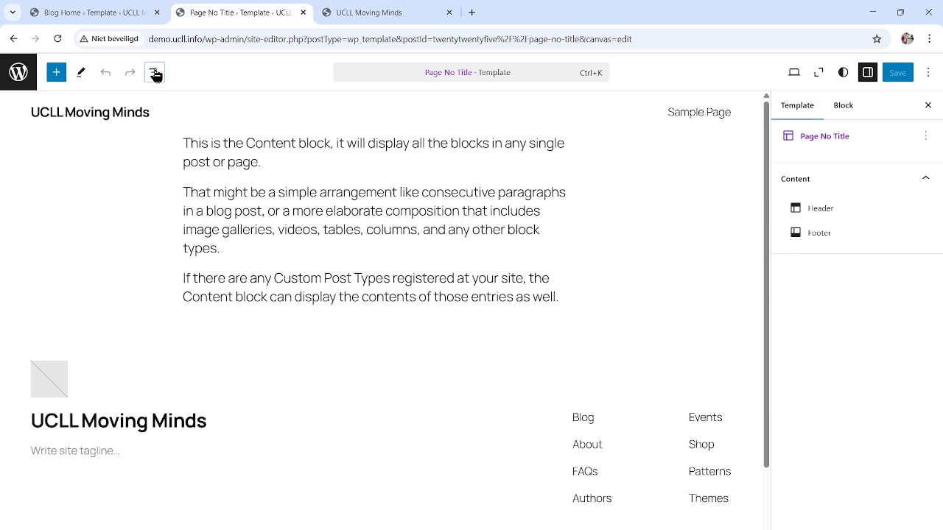
{"action": "left_click", "coordinate": [153, 72]}
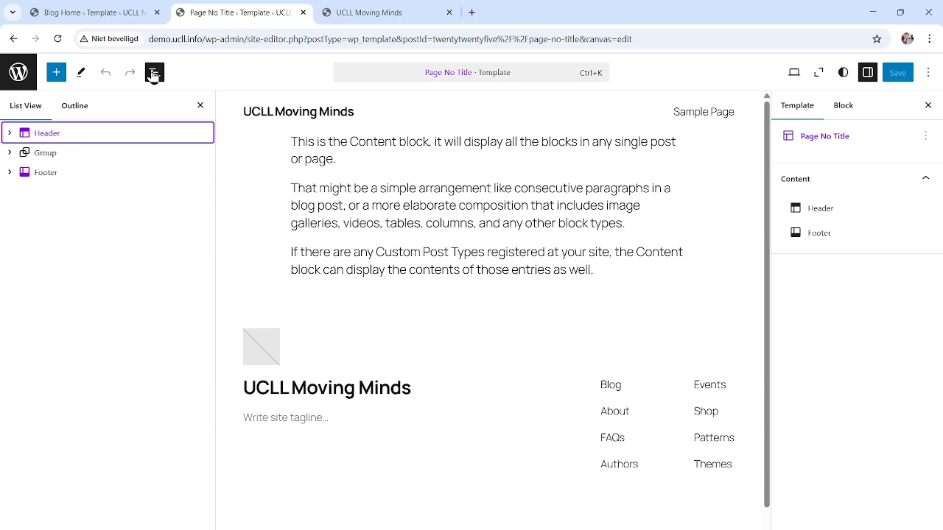
- Open the site-wide styles, finish the welcome guide and bring up the available style variations
{"action": "left_click", "coordinate": [843, 74]}
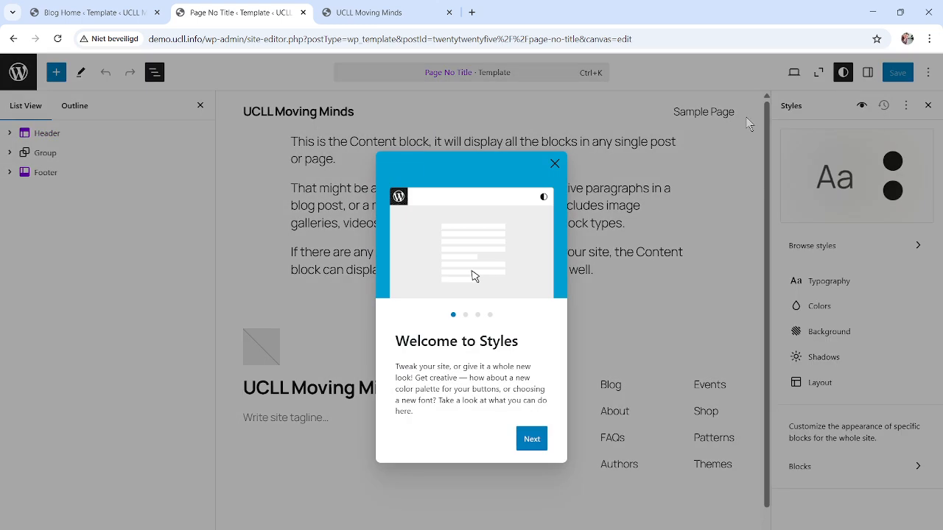
{"action": "left_click", "coordinate": [530, 439]}
{"action": "left_click", "coordinate": [530, 438]}
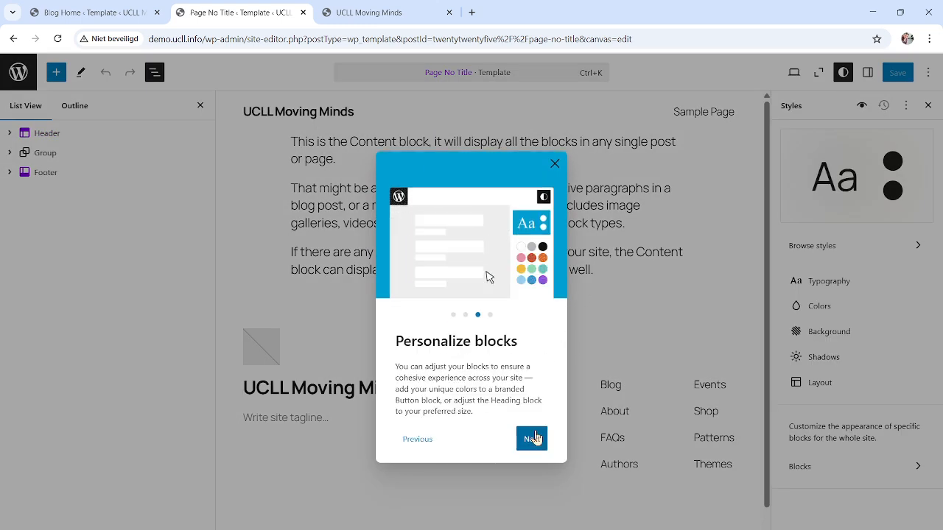
{"action": "left_click", "coordinate": [532, 439]}
{"action": "left_click", "coordinate": [533, 429]}
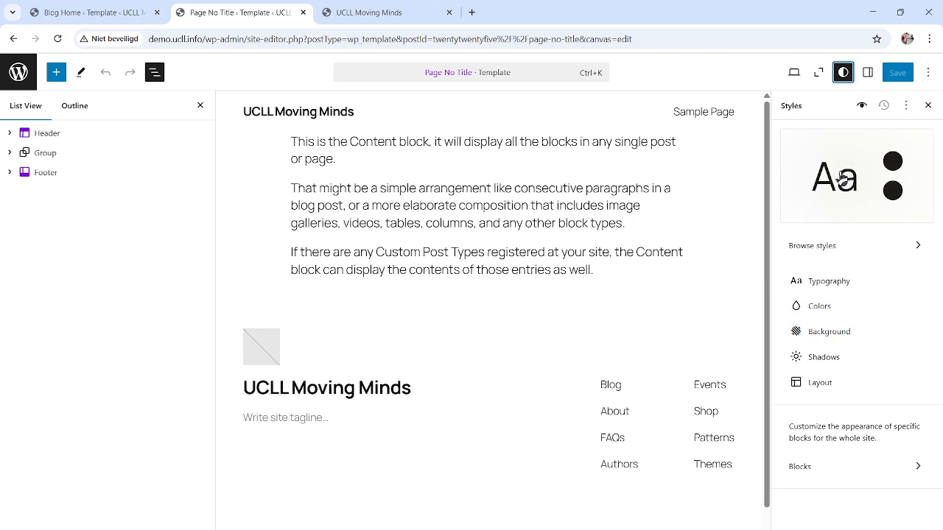
{"action": "left_click", "coordinate": [844, 249]}
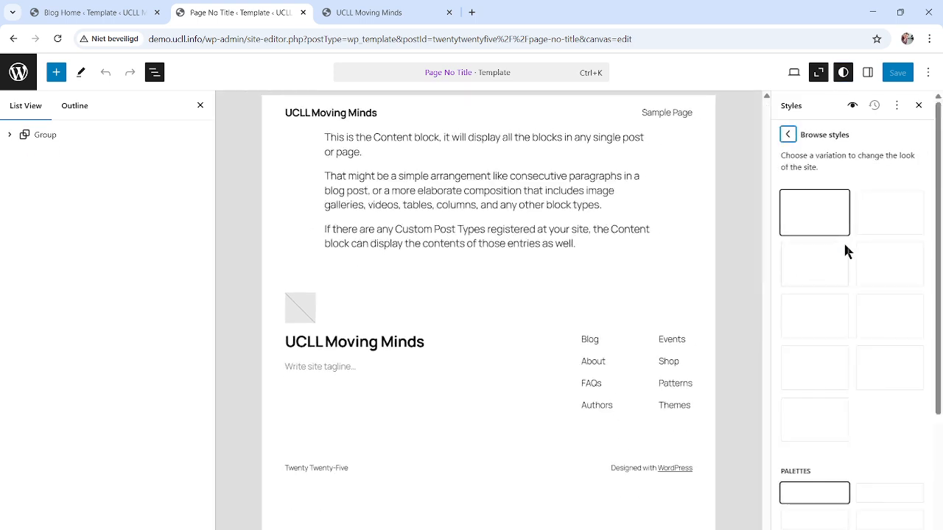
- Try out several style variations, including Noon, Morning and Sunrise, and return to Default
{"action": "left_click", "coordinate": [889, 218]}
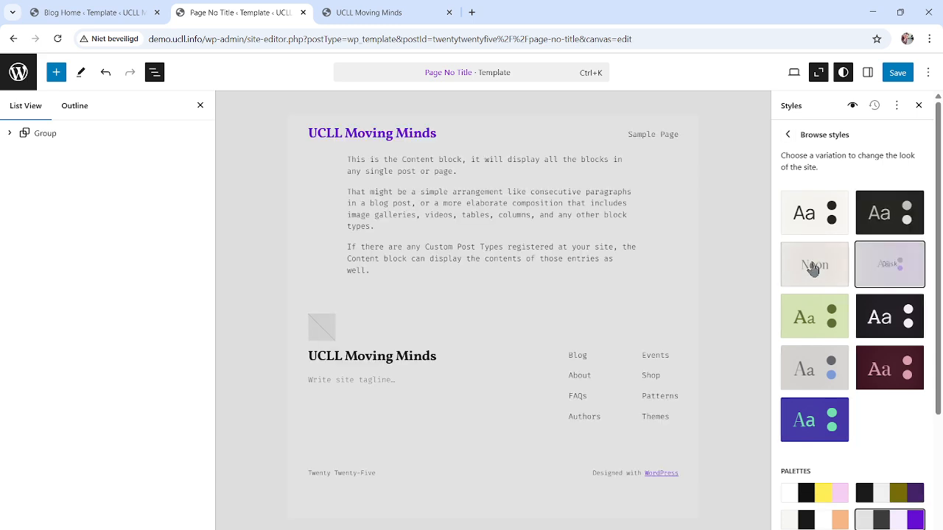
{"action": "left_click", "coordinate": [818, 267]}
{"action": "left_click", "coordinate": [815, 324]}
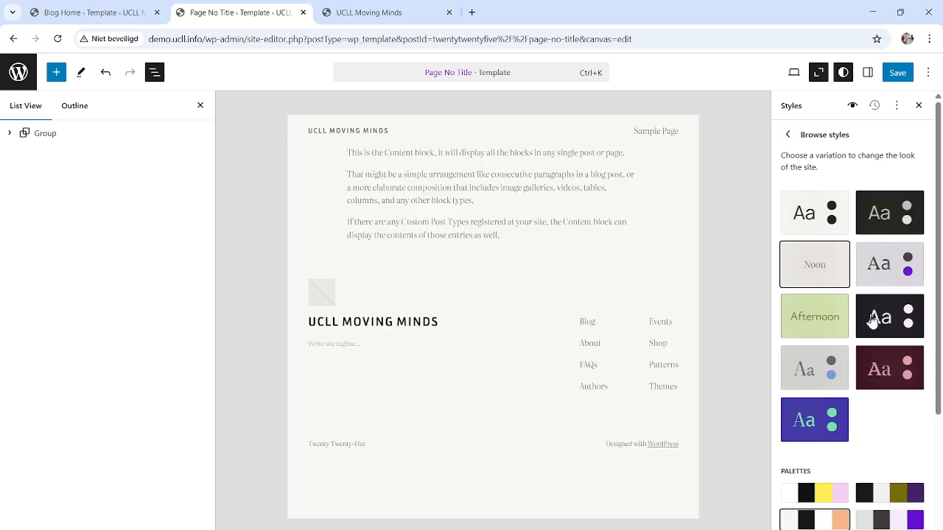
{"action": "left_click", "coordinate": [878, 316]}
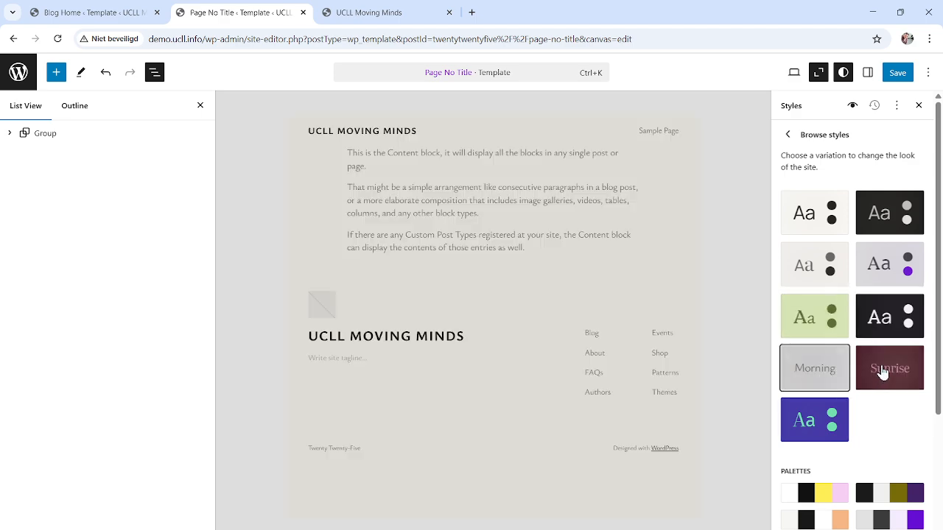
{"action": "left_click", "coordinate": [882, 373]}
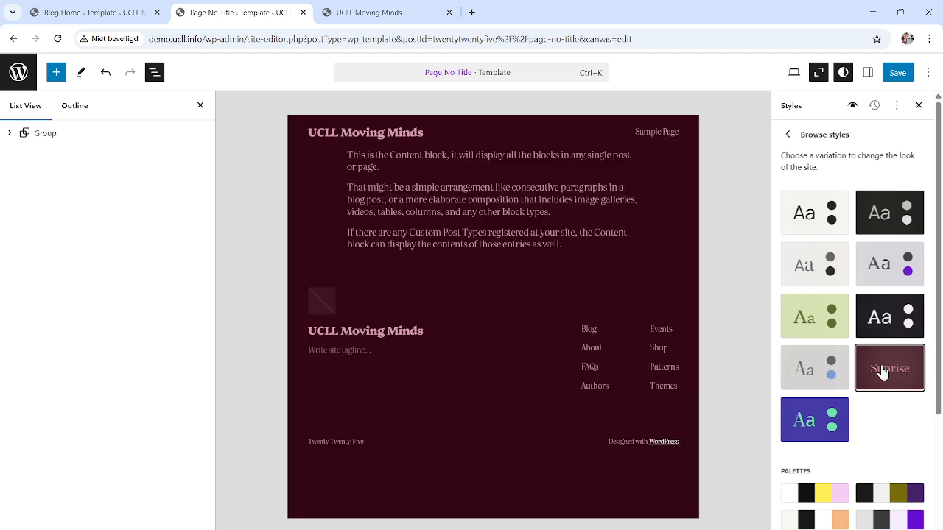
{"action": "left_click", "coordinate": [808, 211]}
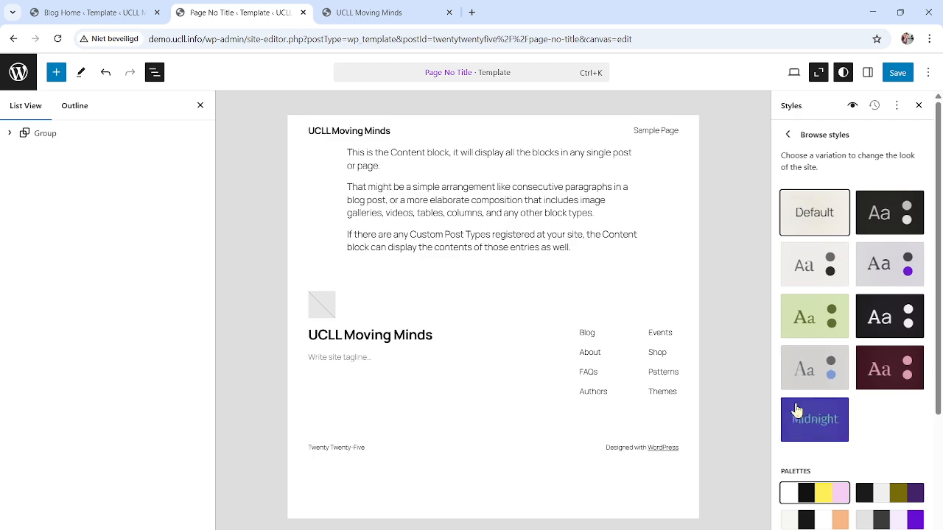
- Apply the Sunrise style variation, try several color palettes and keep the light gray and purple one
{"action": "scroll", "coordinate": [825, 382], "scroll_direction": "down", "scroll_amount": 1}
{"action": "left_click", "coordinate": [885, 311]}
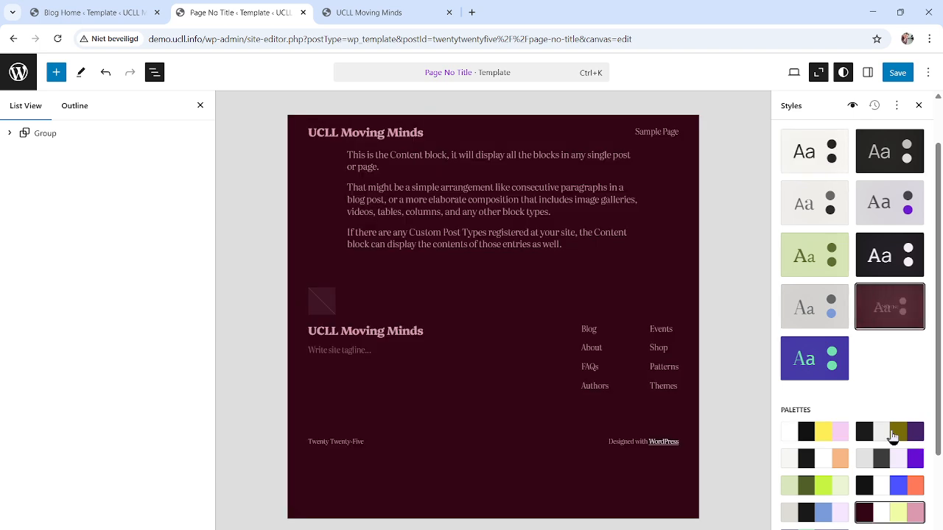
{"action": "left_click", "coordinate": [892, 435]}
{"action": "left_click", "coordinate": [823, 462]}
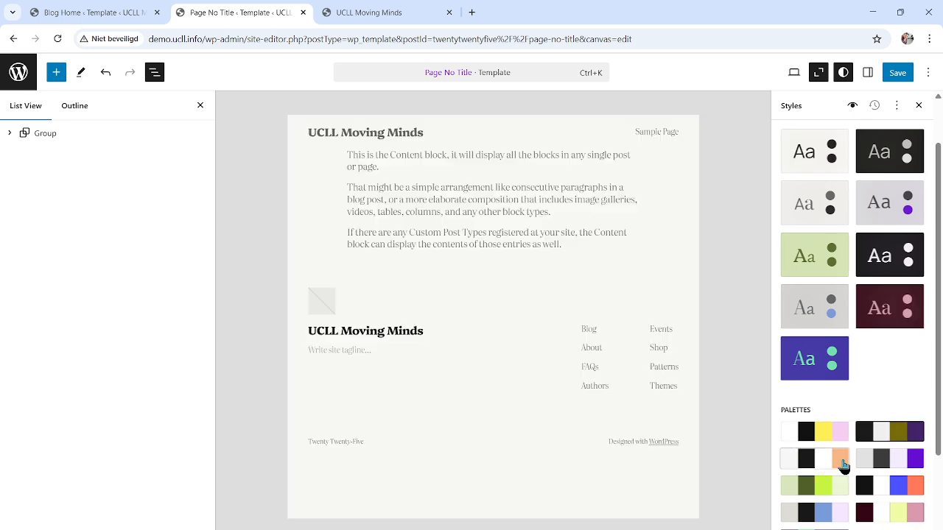
{"action": "left_click", "coordinate": [882, 464]}
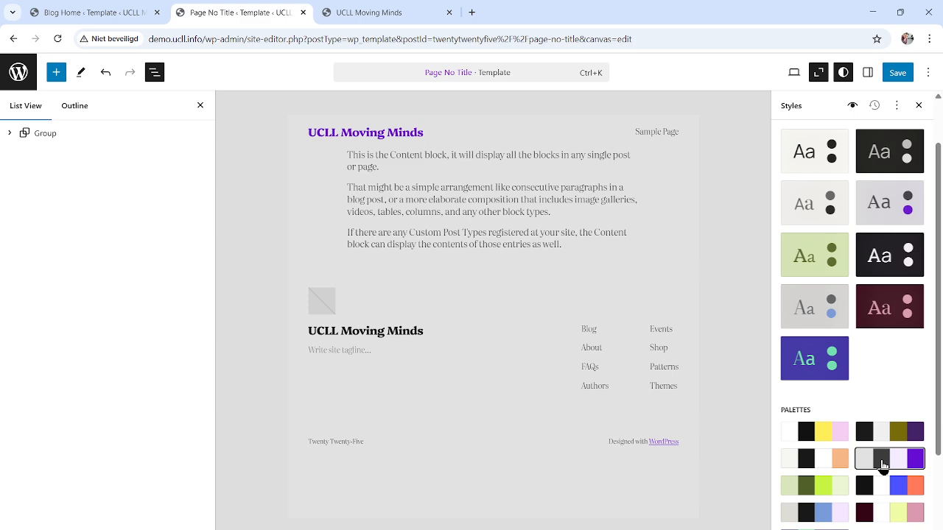
{"action": "scroll", "coordinate": [843, 254], "scroll_direction": "up", "scroll_amount": 1}
{"action": "scroll", "coordinate": [843, 254], "scroll_direction": "up", "scroll_amount": 2}
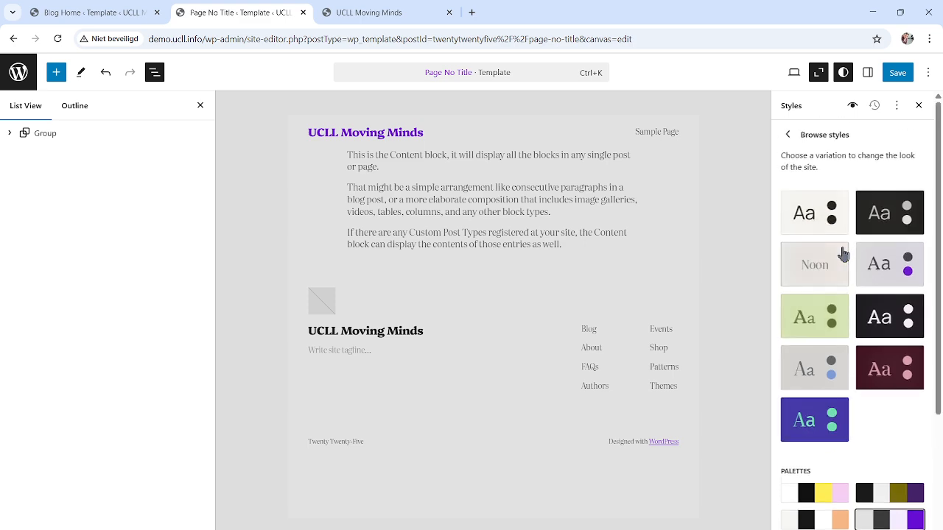
- Try several typesets in the site typography and apply the one using Fira Code and Manrope
{"action": "left_click", "coordinate": [788, 140]}
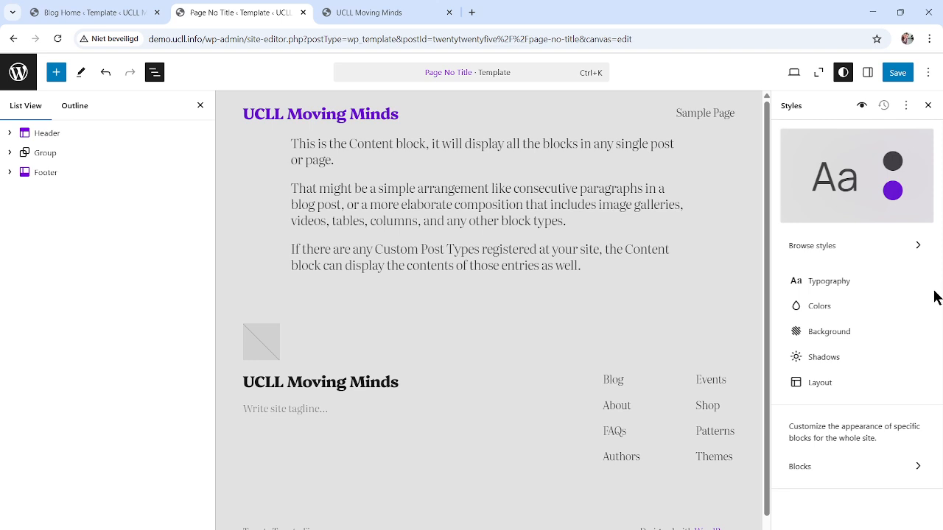
{"action": "left_click", "coordinate": [844, 290]}
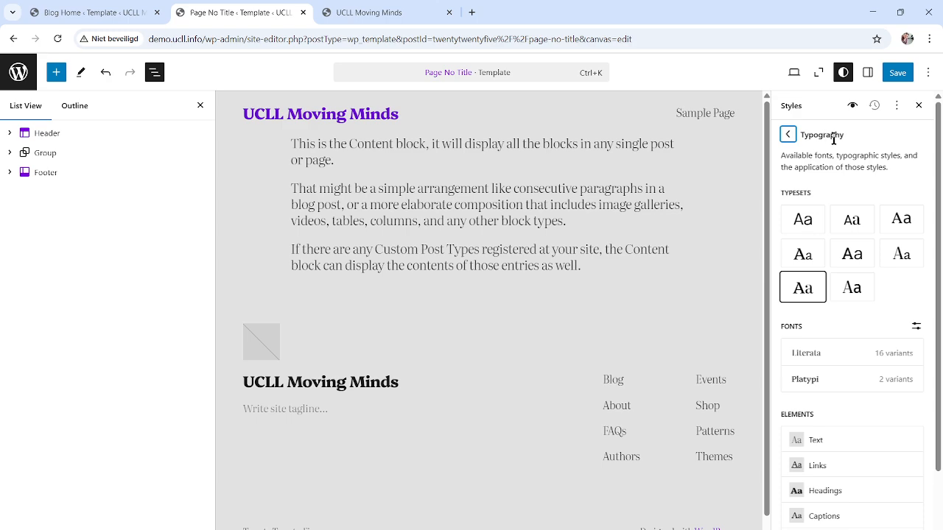
{"action": "left_click", "coordinate": [803, 219]}
{"action": "left_click", "coordinate": [847, 219]}
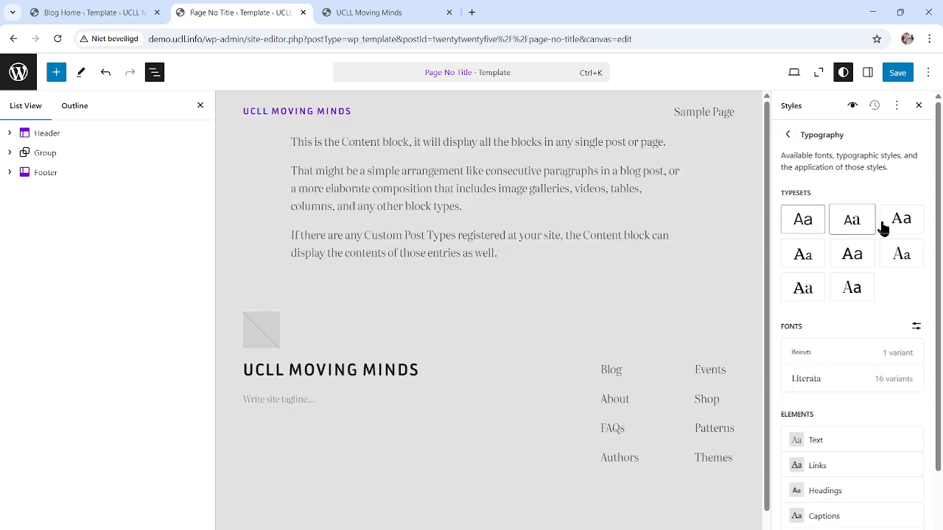
{"action": "left_click", "coordinate": [903, 224]}
{"action": "left_click", "coordinate": [802, 229]}
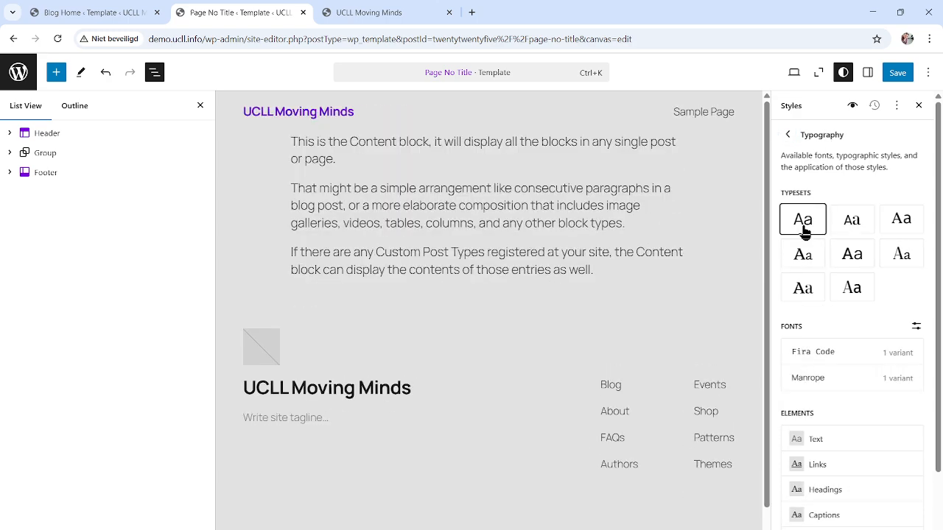
- Open font management, view the upload option and load the Google Fonts collection for installing fonts
{"action": "left_click", "coordinate": [917, 329]}
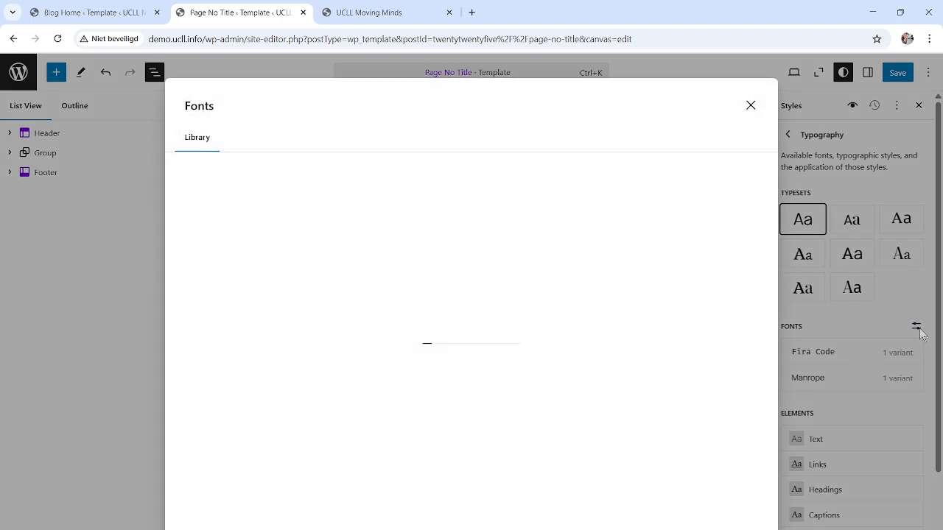
{"action": "left_click", "coordinate": [239, 142]}
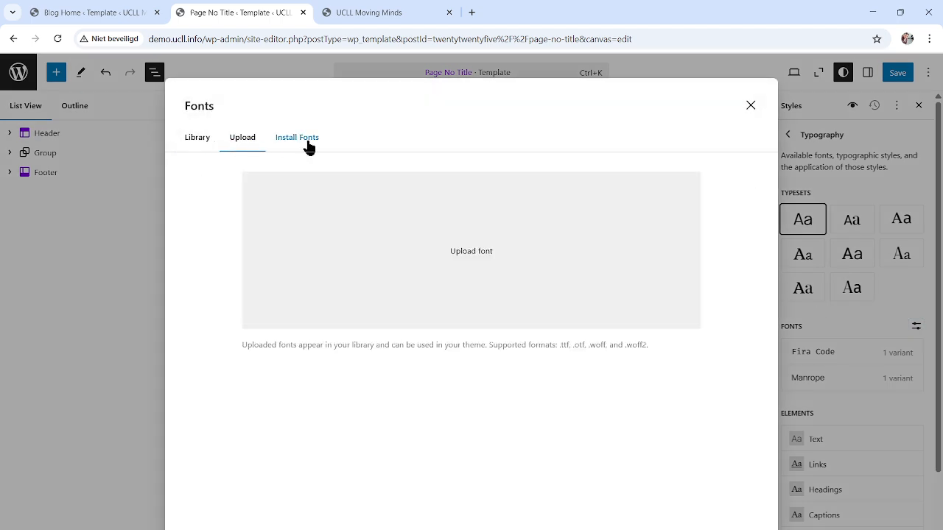
{"action": "left_click", "coordinate": [308, 145]}
{"action": "left_click", "coordinate": [469, 355]}
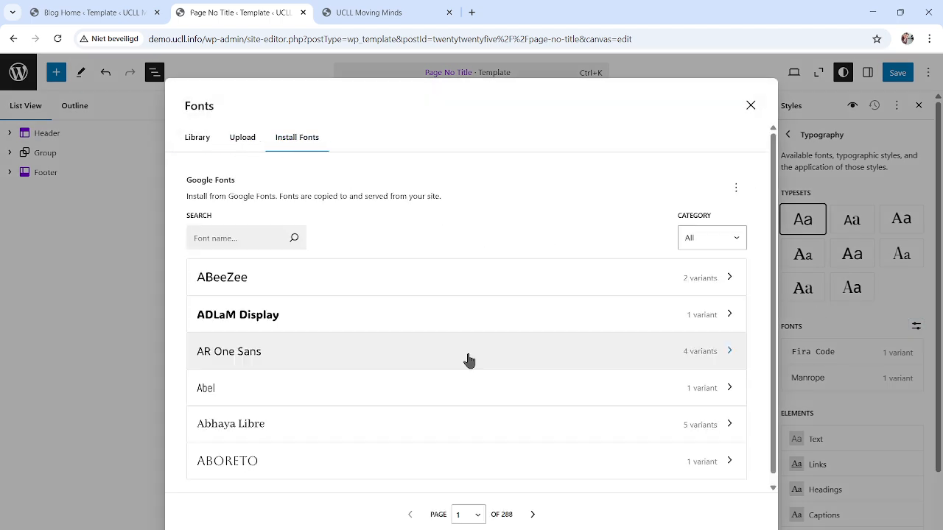
- Search Google Fonts for "atkins" and install the Atkinson Hyperlegible 400 normal variant
{"action": "left_click", "coordinate": [261, 238]}
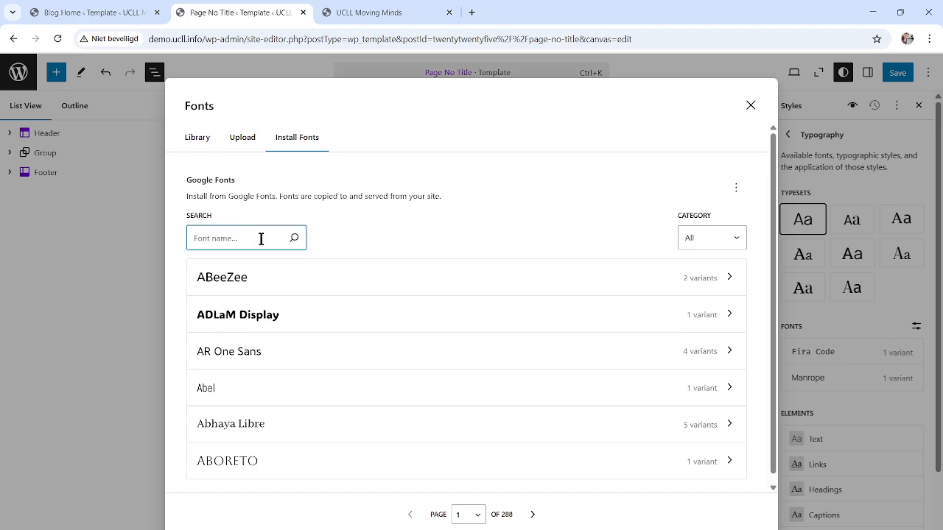
{"action": "type", "text": "atkins"}
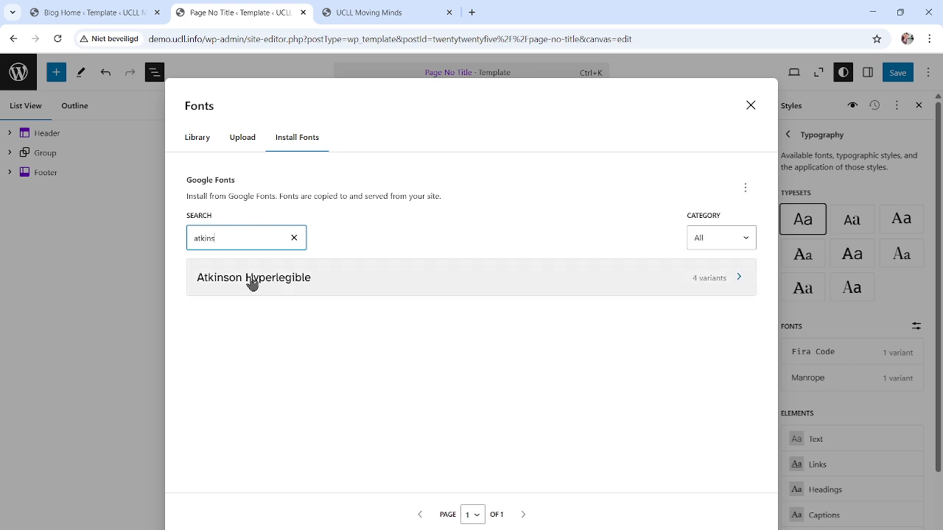
{"action": "left_click", "coordinate": [321, 286]}
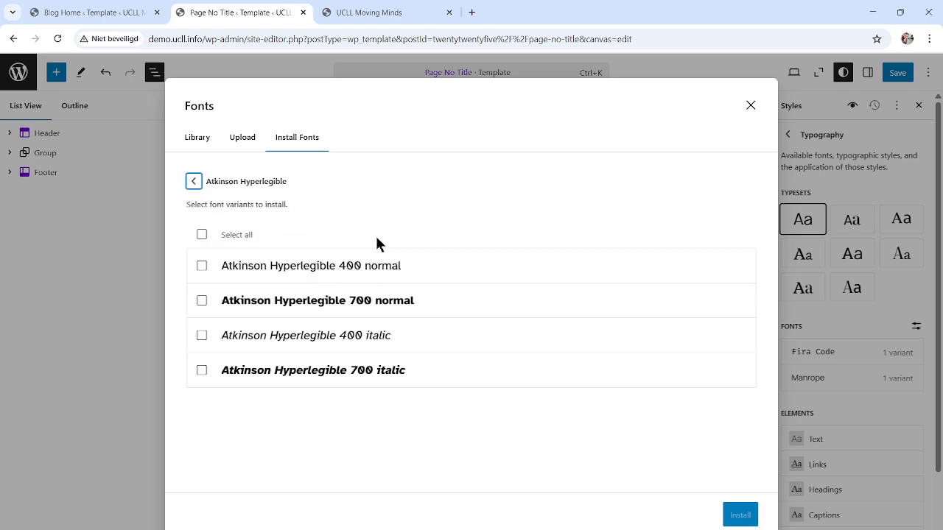
{"action": "left_click", "coordinate": [202, 267]}
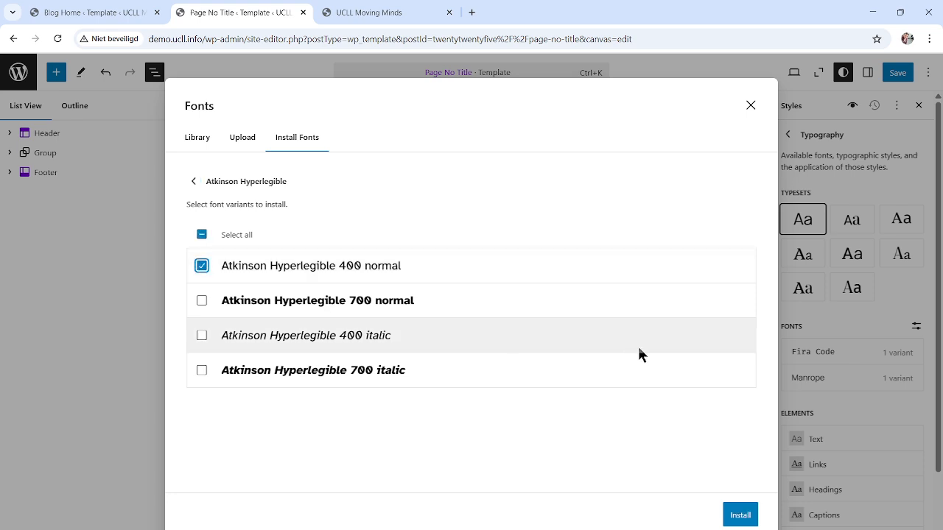
{"action": "left_click", "coordinate": [743, 517]}
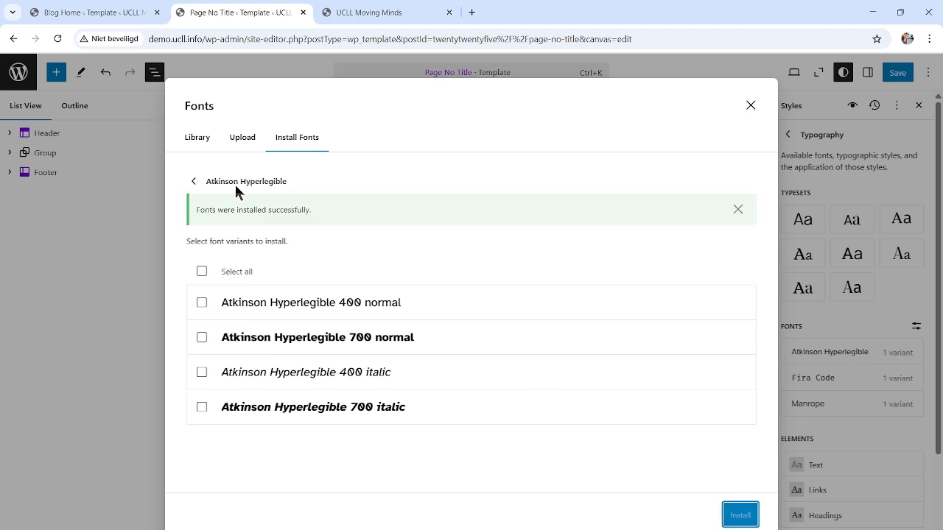
- Check the theme and custom fonts listed in the font library, and close font management
{"action": "left_click", "coordinate": [194, 181]}
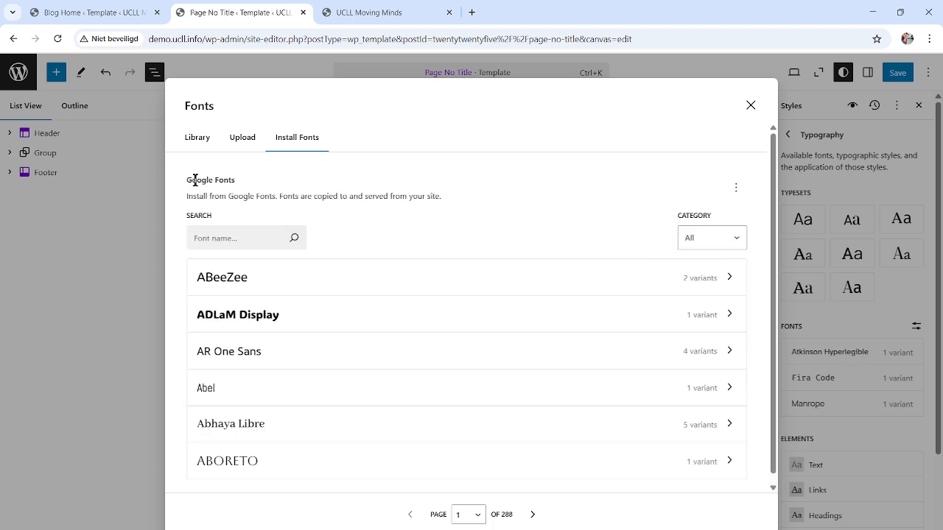
{"action": "left_click", "coordinate": [195, 139]}
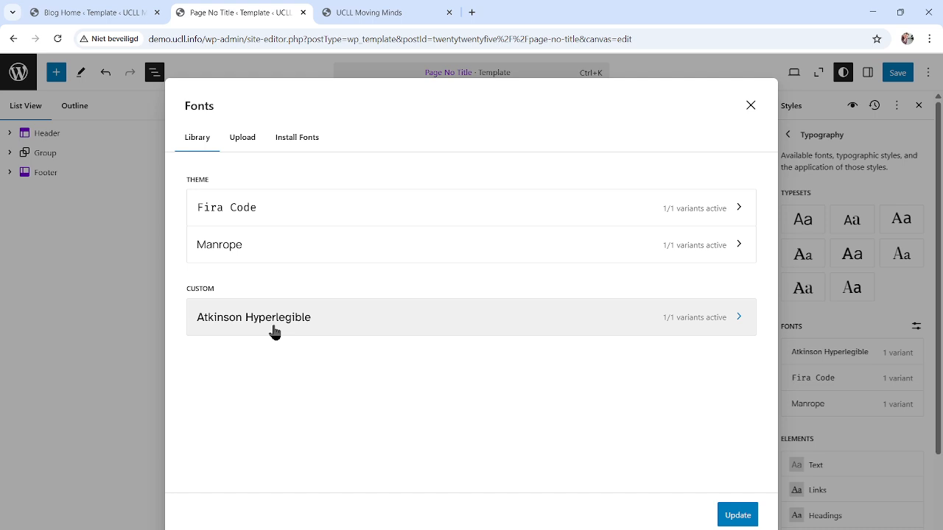
{"action": "left_click", "coordinate": [750, 106]}
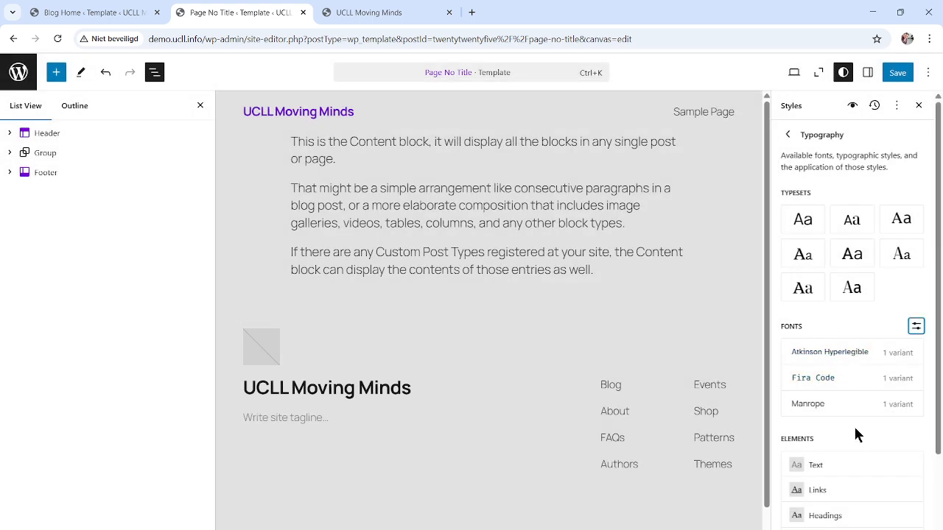
- Set the font of the site's Text element to Atkinson Hyperlegible
{"action": "scroll", "coordinate": [855, 427], "scroll_direction": "down", "scroll_amount": 1}
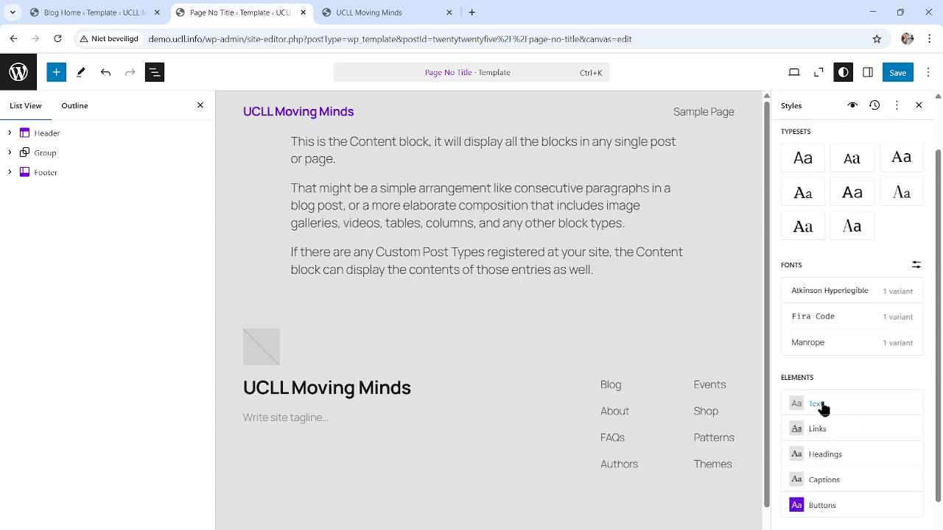
{"action": "left_click", "coordinate": [822, 408]}
{"action": "left_click", "coordinate": [841, 301]}
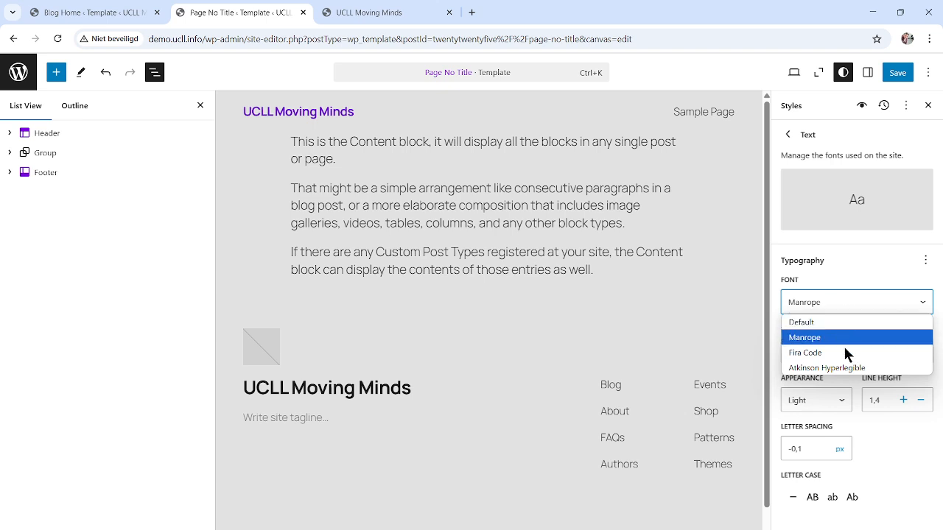
{"action": "left_click", "coordinate": [862, 369]}
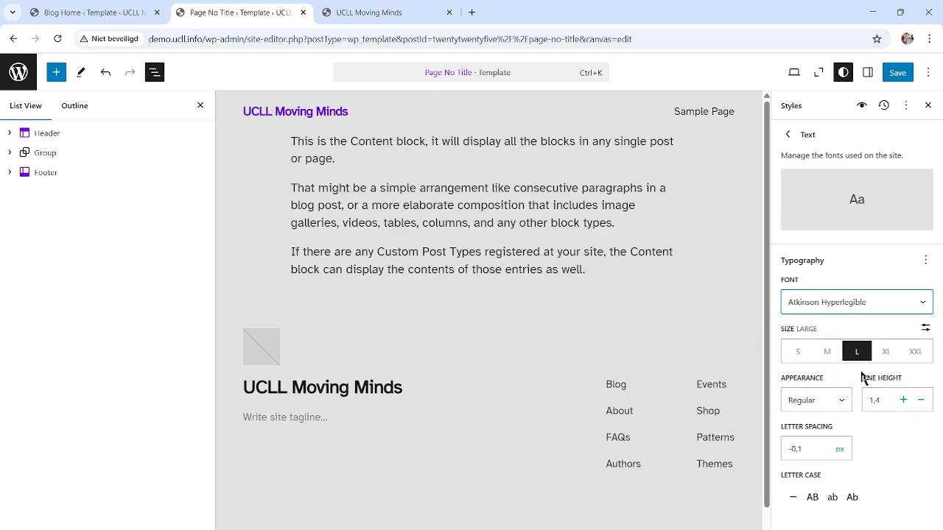
- Compare the text with the Manrope font, switch back to Atkinson Hyperlegible and view the typography reset options
{"action": "left_click", "coordinate": [849, 310]}
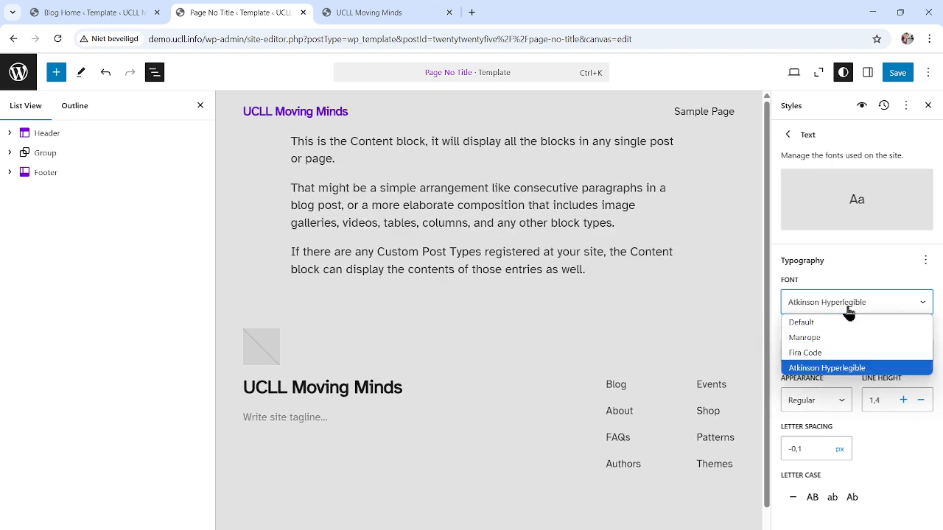
{"action": "left_click", "coordinate": [829, 339]}
{"action": "left_click", "coordinate": [832, 304]}
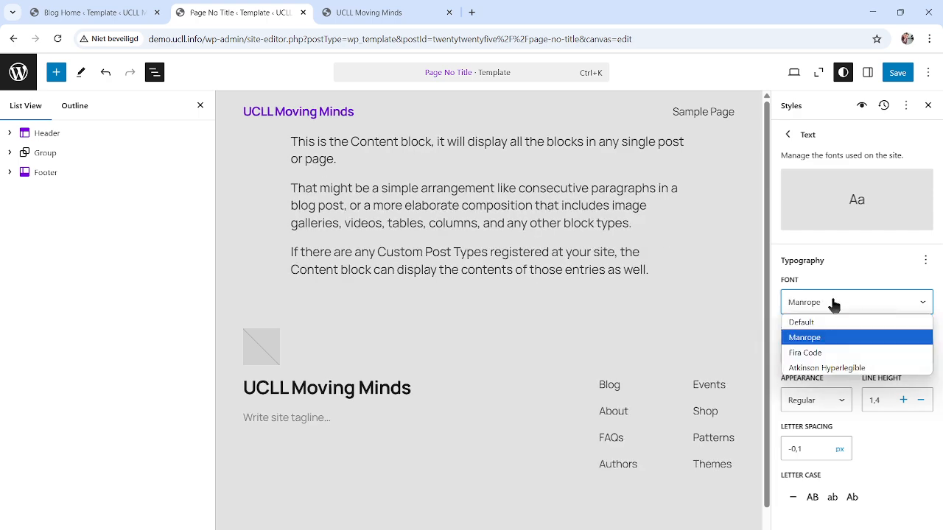
{"action": "left_click", "coordinate": [862, 369]}
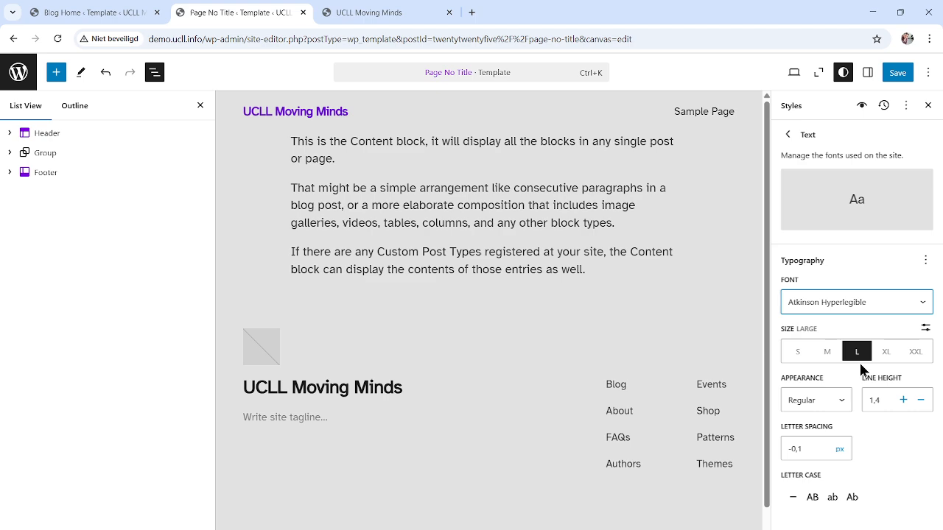
{"action": "left_click", "coordinate": [924, 261]}
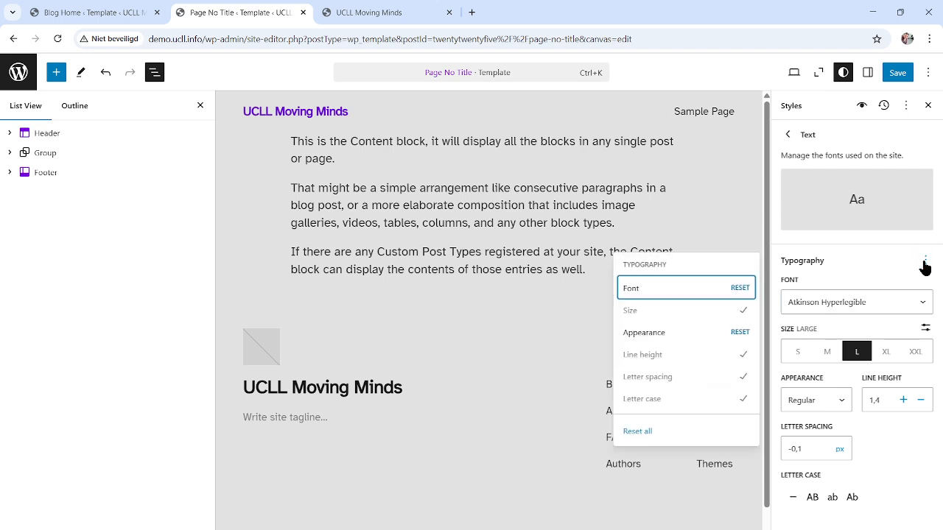
{"action": "left_click", "coordinate": [857, 268]}
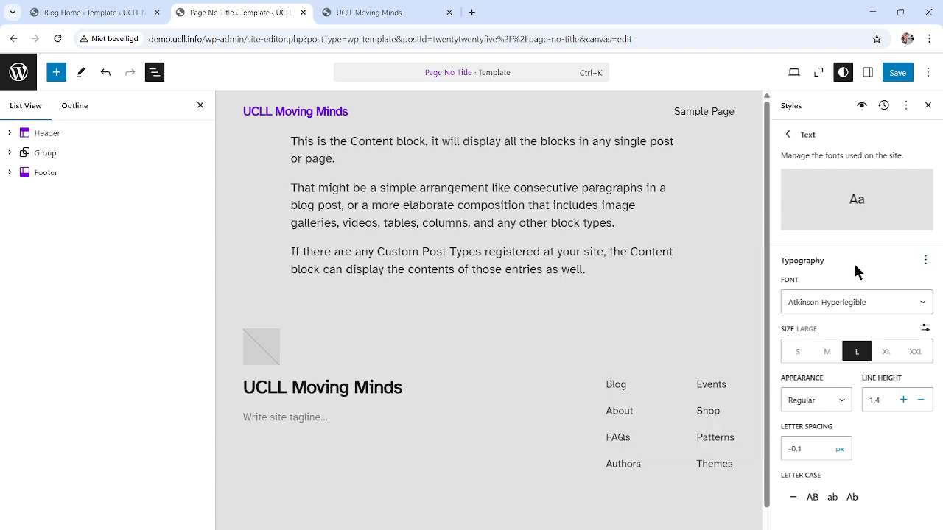
- Open the font library and deactivate the Fira Code 300 700 variant
{"action": "left_click", "coordinate": [787, 134]}
{"action": "left_click", "coordinate": [916, 321]}
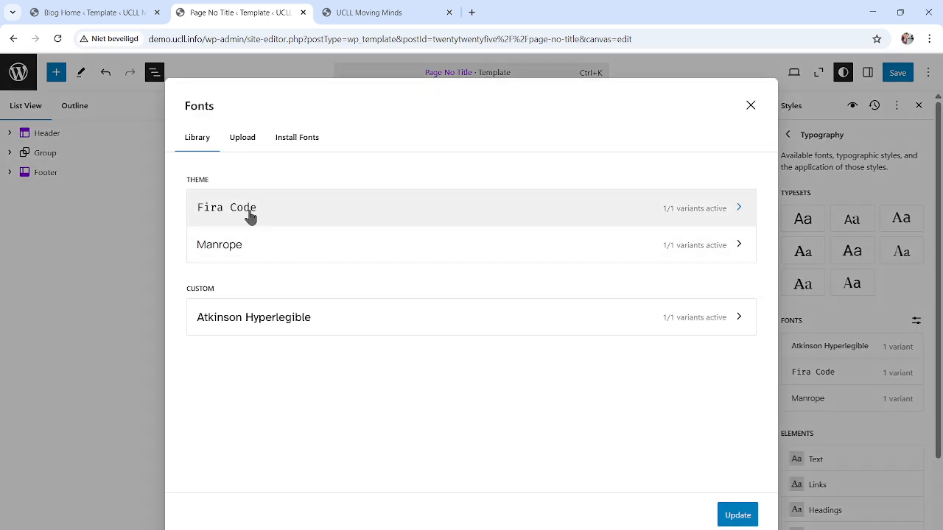
{"action": "left_click", "coordinate": [250, 214]}
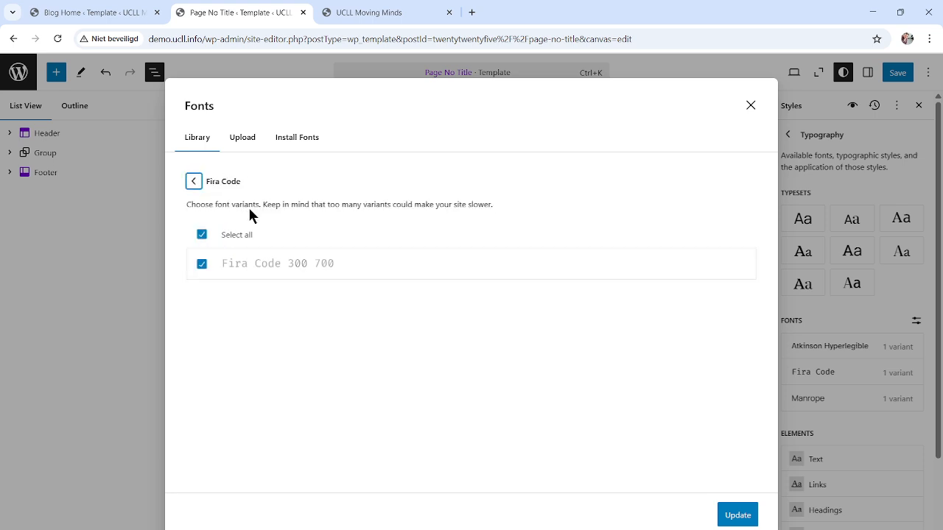
{"action": "left_click", "coordinate": [194, 182]}
{"action": "left_click", "coordinate": [226, 246]}
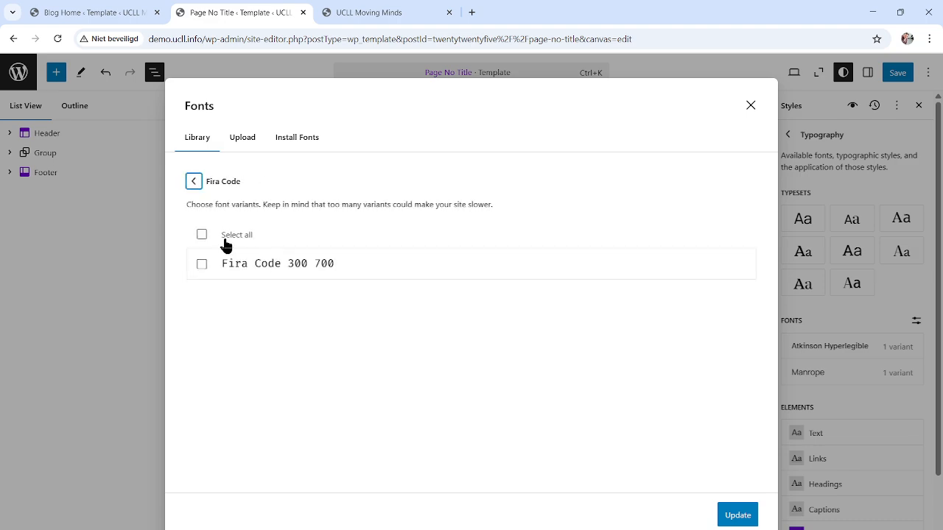
{"action": "left_click", "coordinate": [194, 184]}
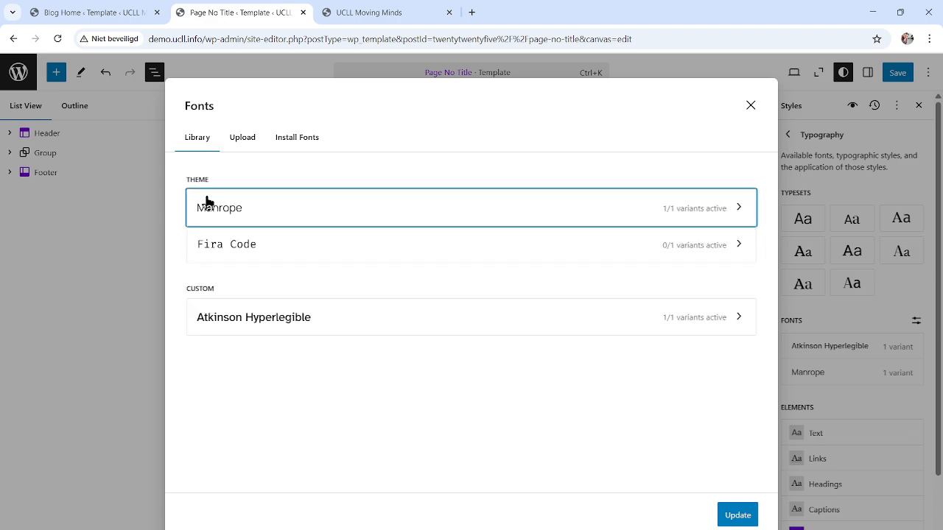
- Deactivate the Manrope 200 800 variant, update the font library and close font management
{"action": "left_click", "coordinate": [261, 211]}
{"action": "left_click", "coordinate": [201, 263]}
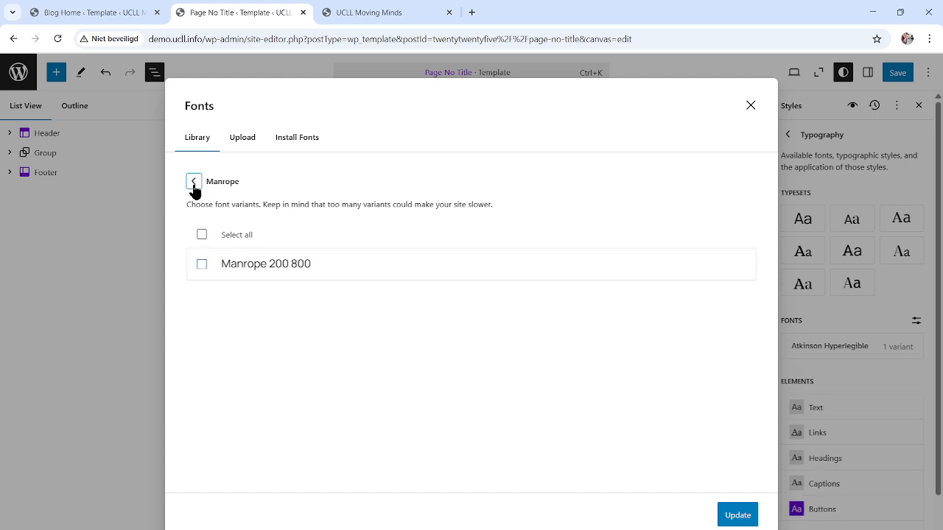
{"action": "left_click", "coordinate": [193, 182]}
{"action": "left_click", "coordinate": [733, 513]}
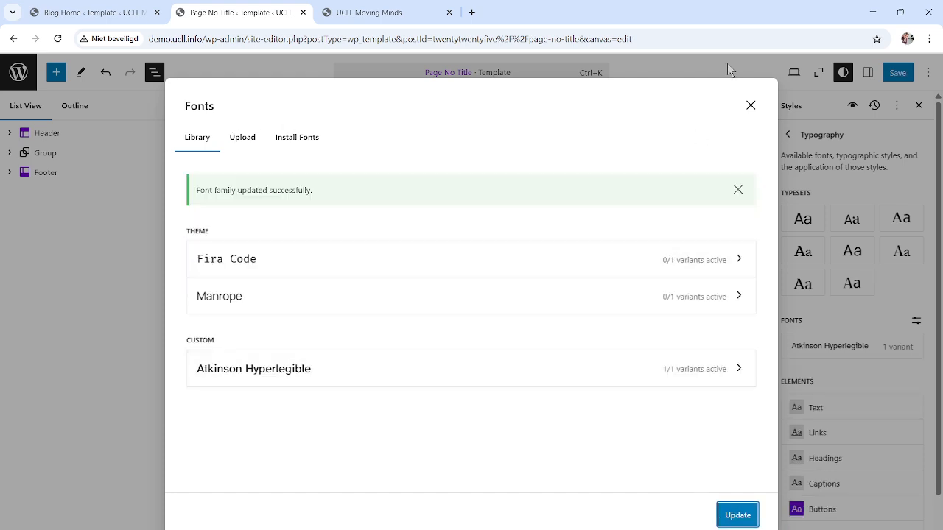
{"action": "left_click", "coordinate": [750, 106]}
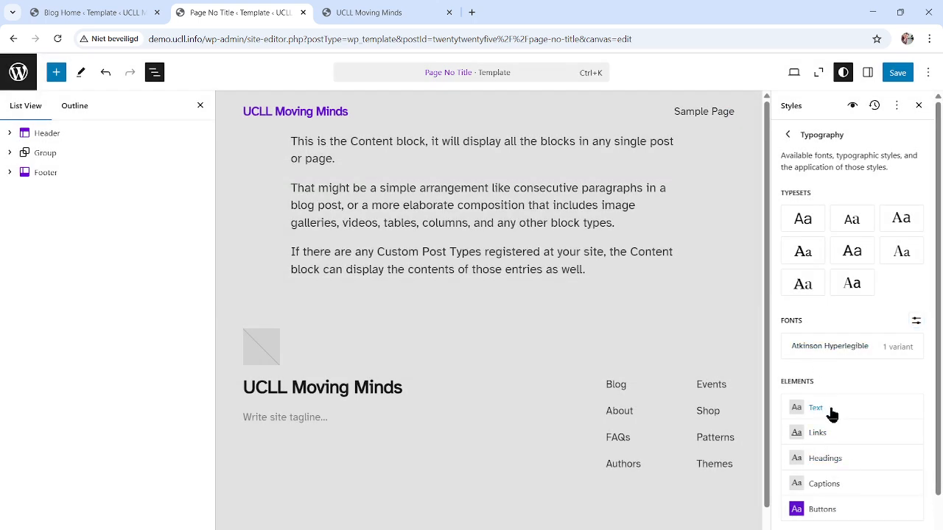
- Preview the Default font on the Text element and restore Atkinson Hyperlegible
{"action": "left_click", "coordinate": [831, 415]}
{"action": "left_click", "coordinate": [833, 307]}
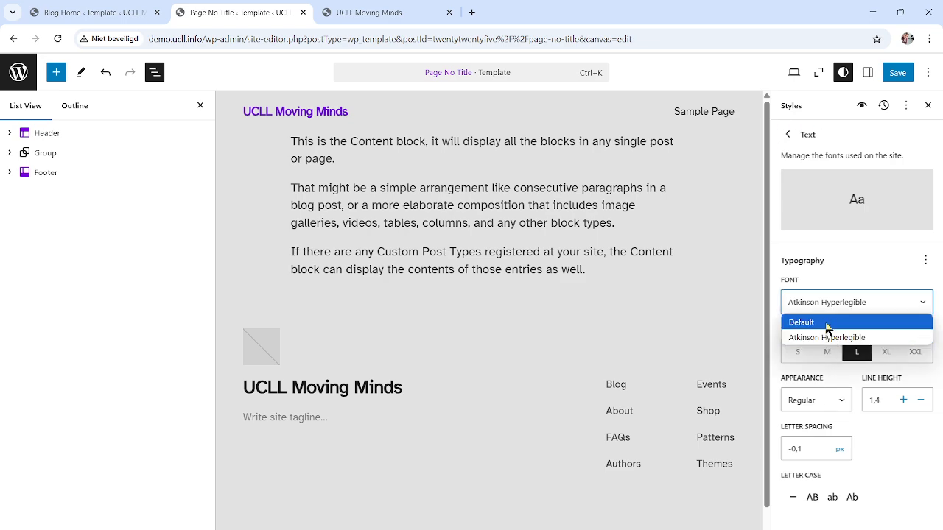
{"action": "left_click", "coordinate": [827, 323]}
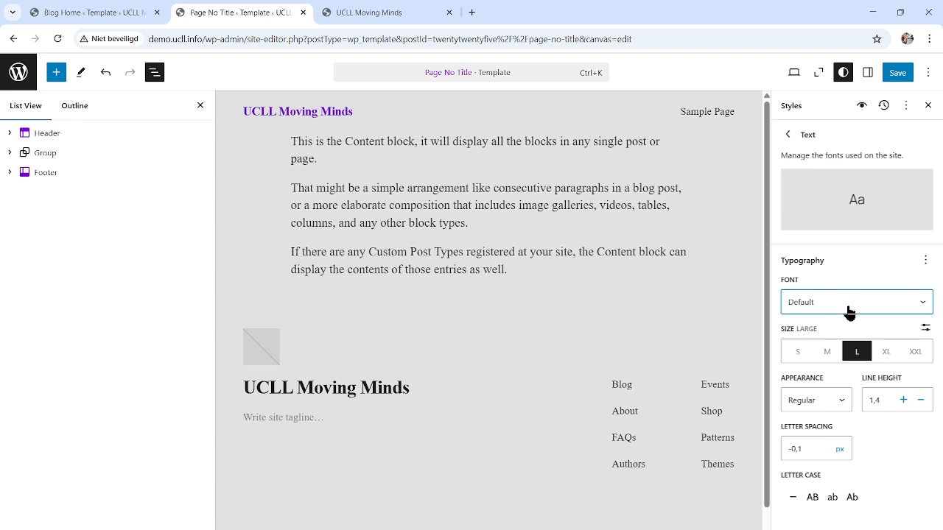
{"action": "left_click", "coordinate": [850, 313]}
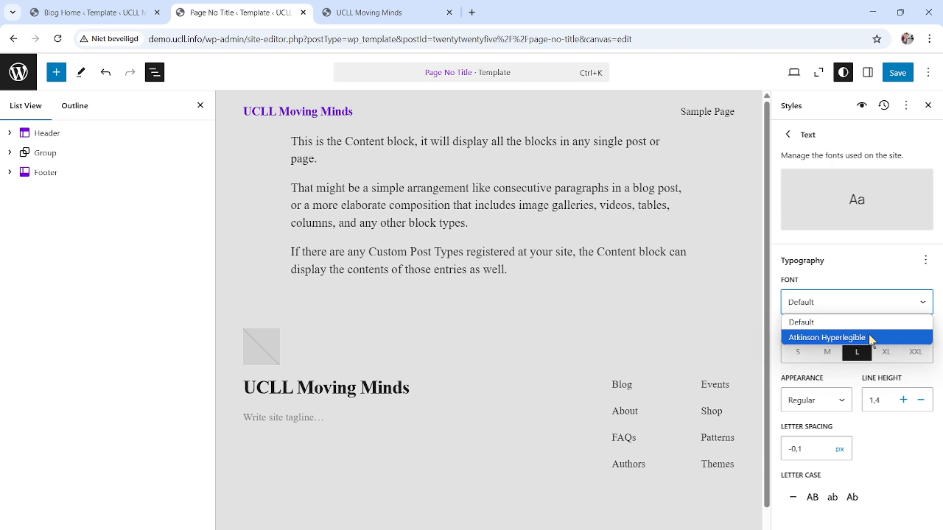
{"action": "left_click", "coordinate": [870, 338]}
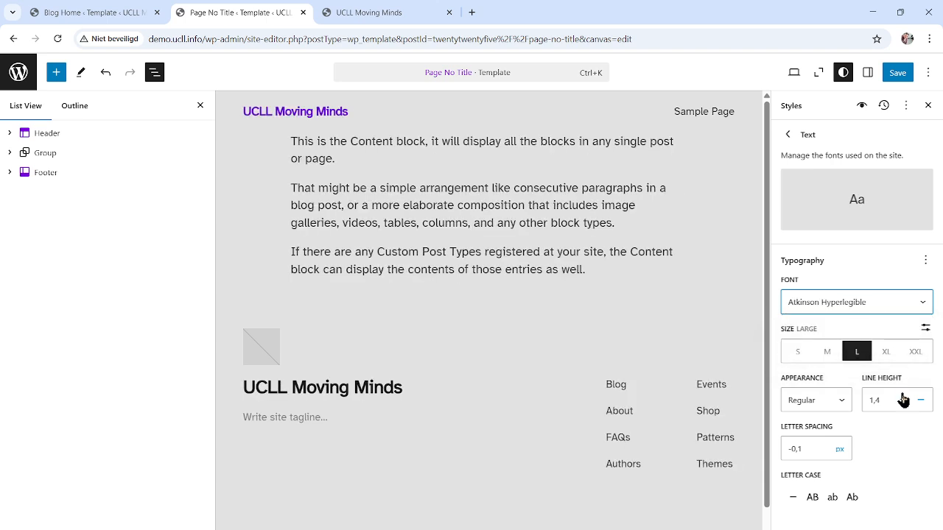
{"action": "left_click", "coordinate": [789, 137]}
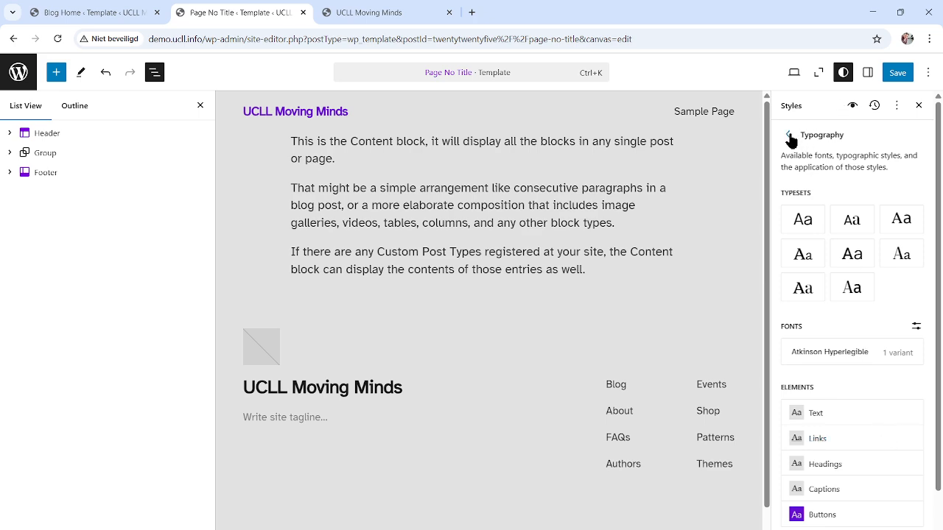
- Edit the site's color palette, trying a custom color and several presets, and apply the light gray, black, blue and lavender palette
{"action": "left_click", "coordinate": [789, 138]}
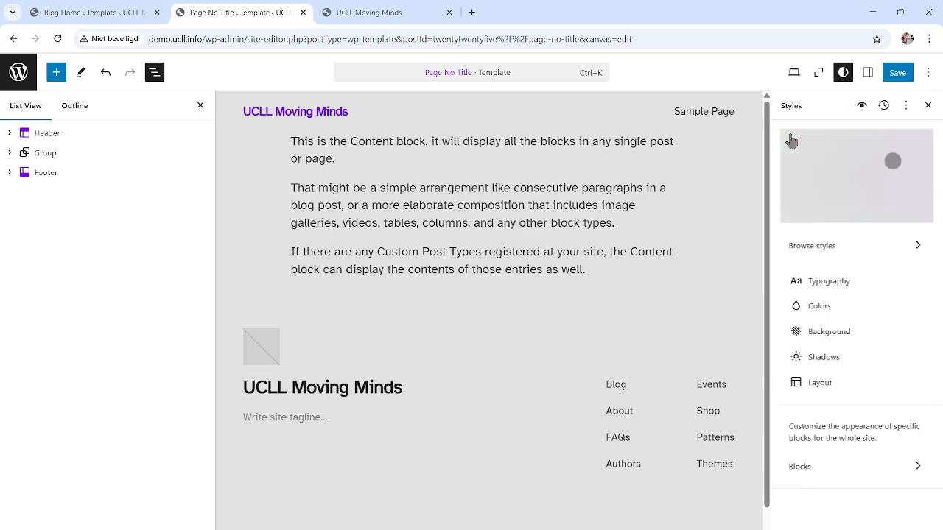
{"action": "left_click", "coordinate": [826, 313]}
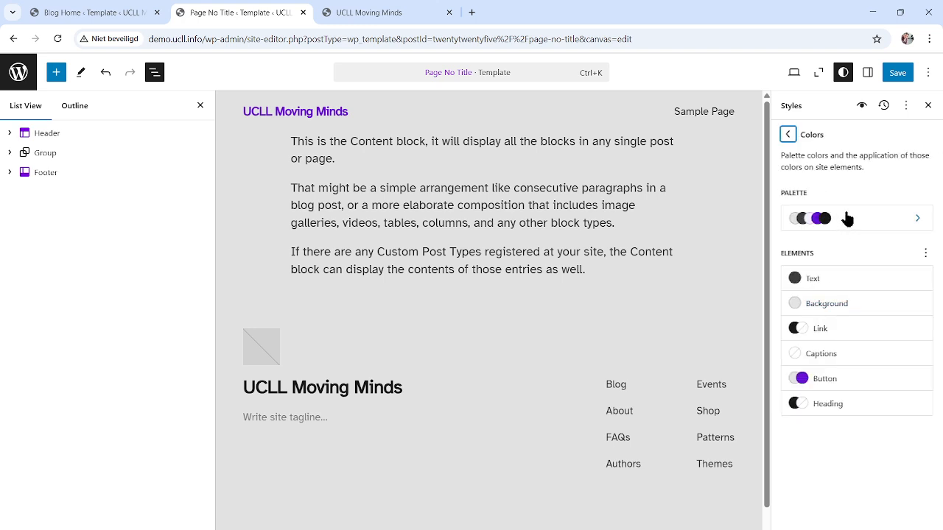
{"action": "left_click", "coordinate": [846, 217]}
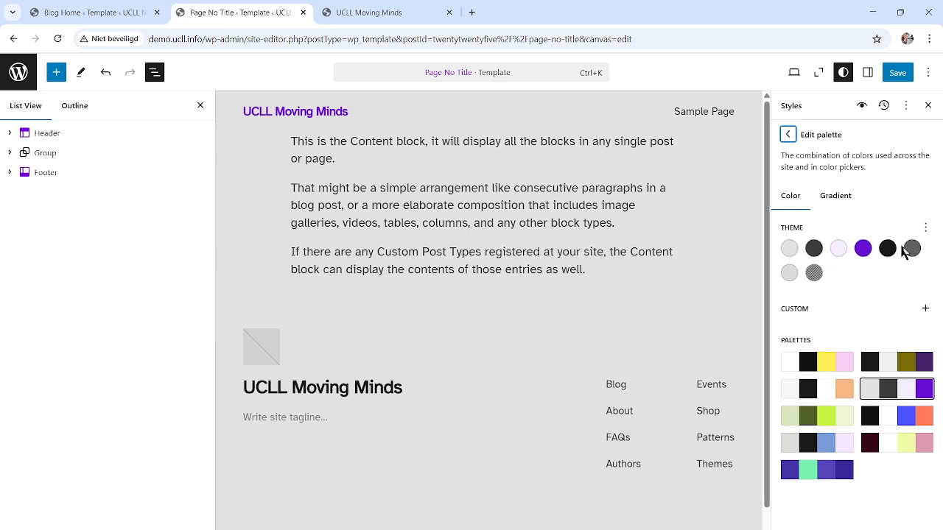
{"action": "left_click", "coordinate": [926, 310]}
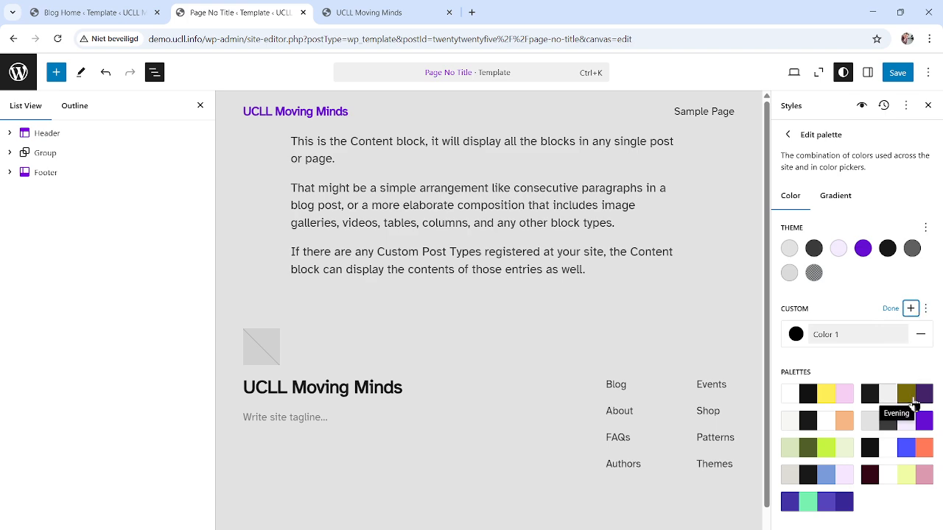
{"action": "left_click", "coordinate": [912, 401]}
{"action": "left_click", "coordinate": [822, 362]}
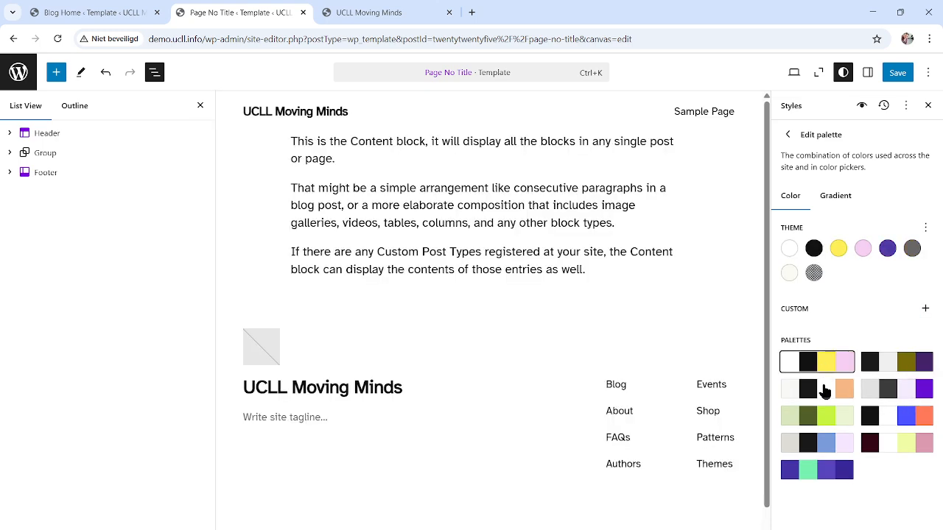
{"action": "left_click", "coordinate": [817, 391]}
{"action": "left_click", "coordinate": [825, 414]}
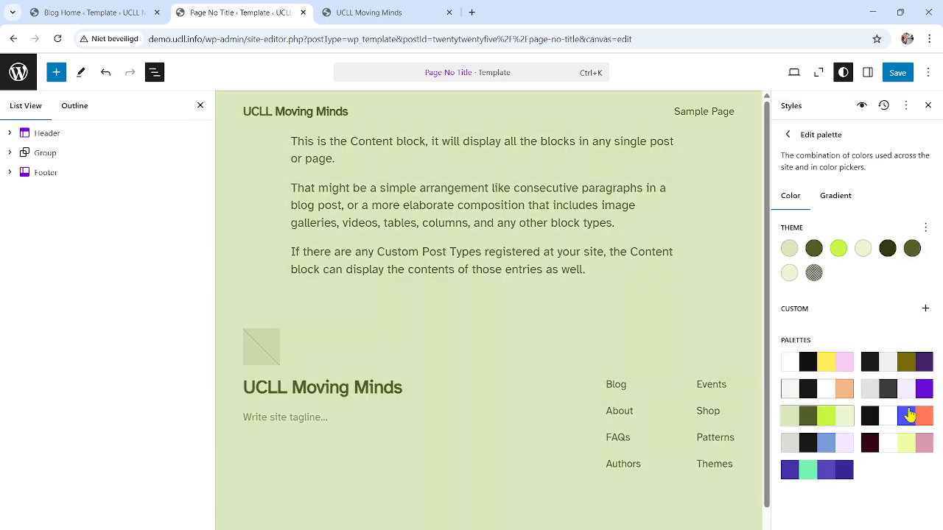
{"action": "left_click", "coordinate": [910, 416]}
{"action": "left_click", "coordinate": [835, 447]}
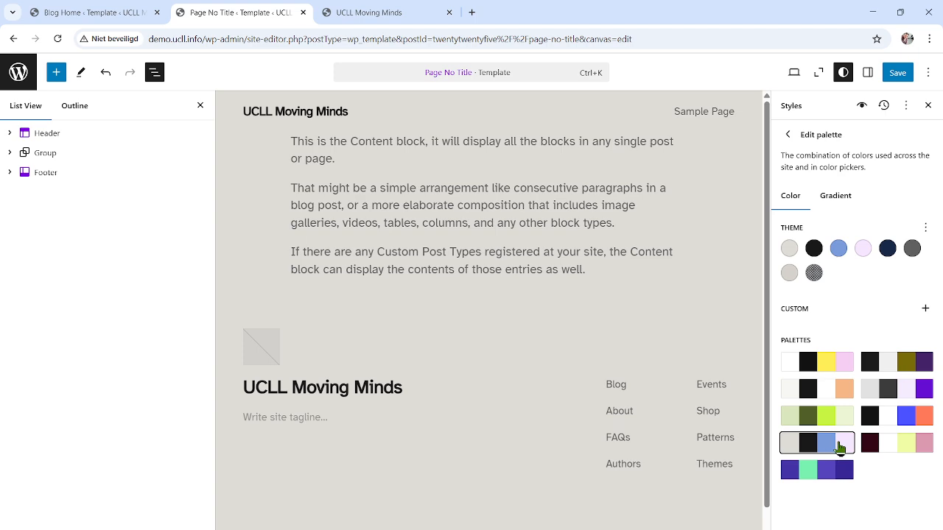
{"action": "left_click", "coordinate": [787, 140]}
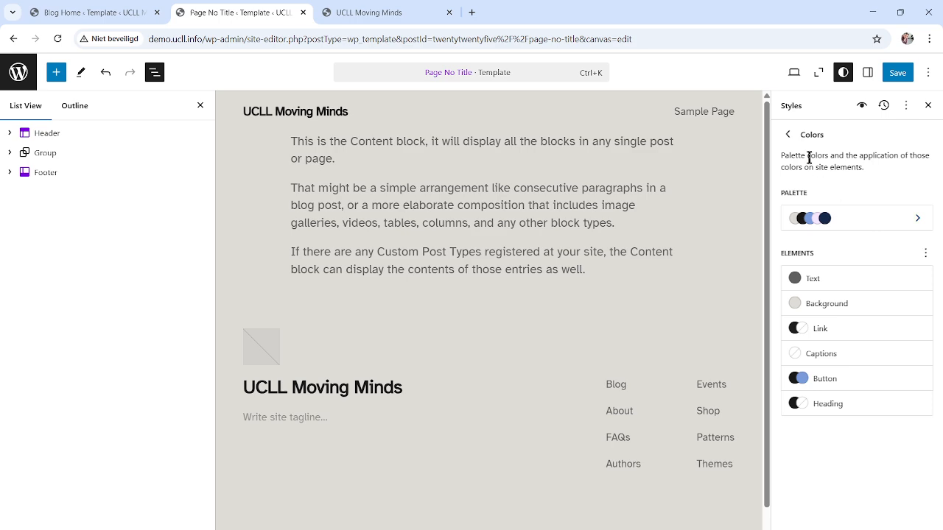
- Open the site's layout settings and examine the content width and wide width values
{"action": "left_click", "coordinate": [787, 135]}
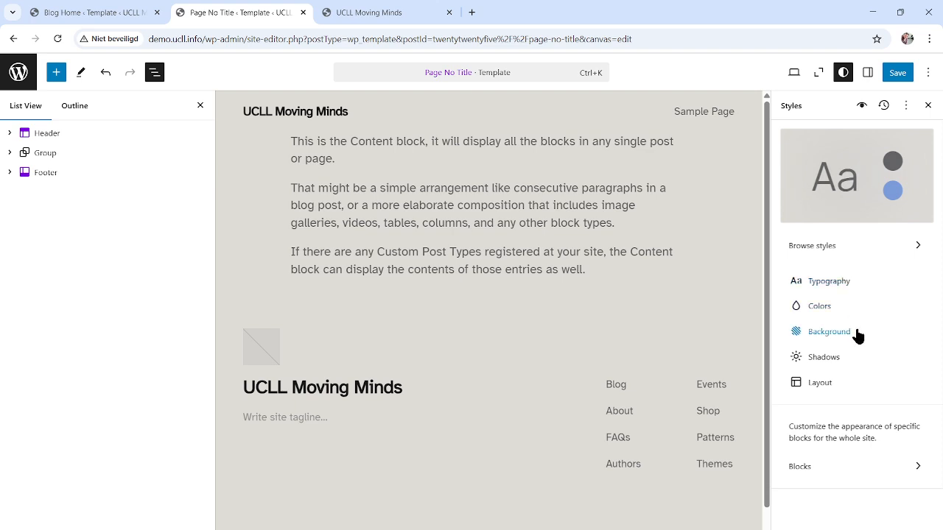
{"action": "left_click", "coordinate": [856, 387]}
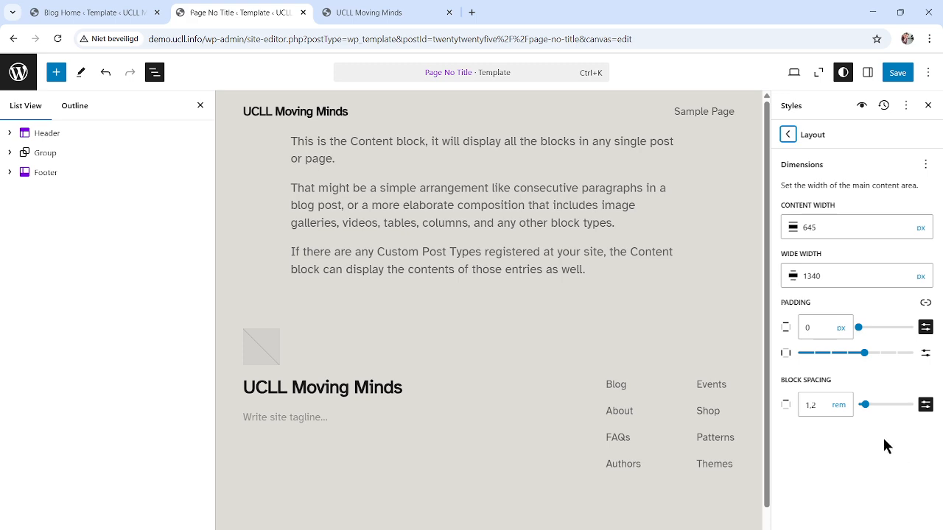
{"action": "double_click", "coordinate": [820, 227]}
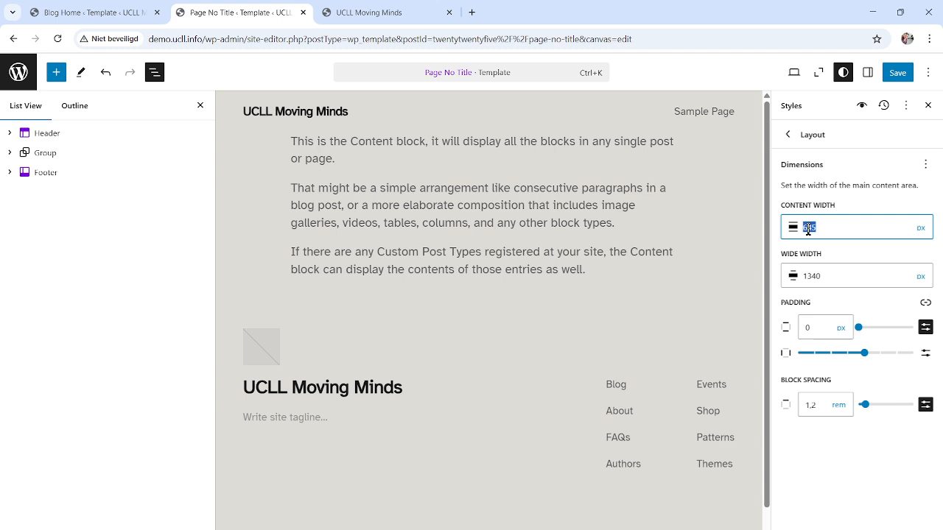
{"action": "left_click_drag", "start_coordinate": [837, 273], "coordinate": [806, 276]}
{"action": "left_click", "coordinate": [866, 276]}
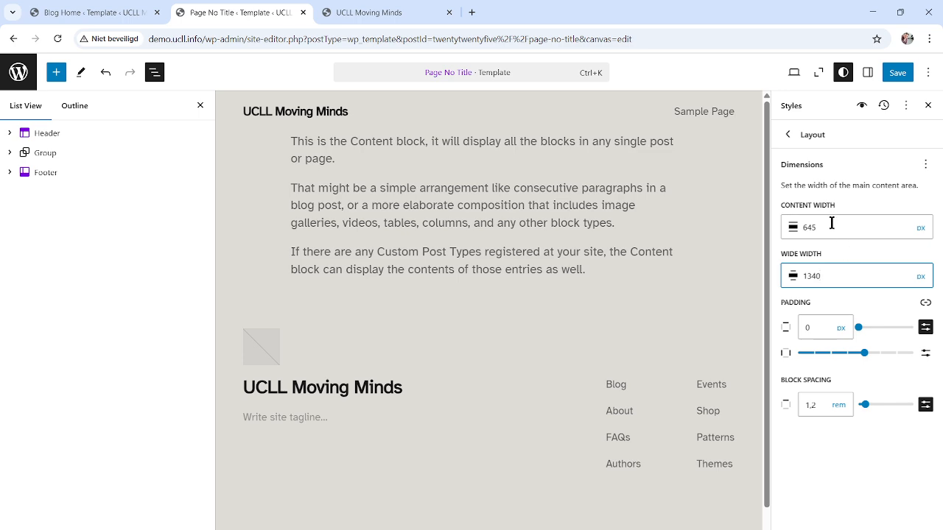
- Leave the layout settings, save the style changes and view the live site
{"action": "left_click", "coordinate": [789, 135]}
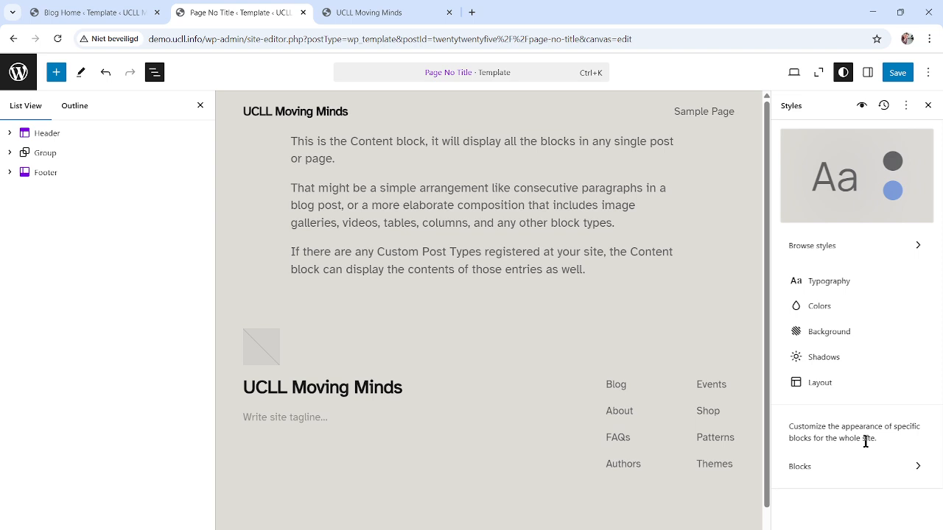
{"action": "left_click", "coordinate": [895, 74]}
{"action": "left_click", "coordinate": [895, 72]}
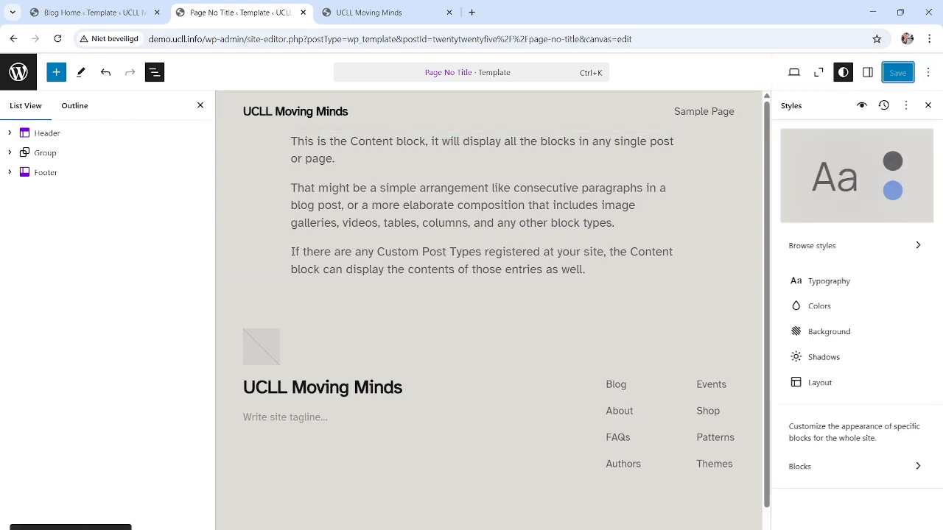
{"action": "left_click", "coordinate": [114, 528]}
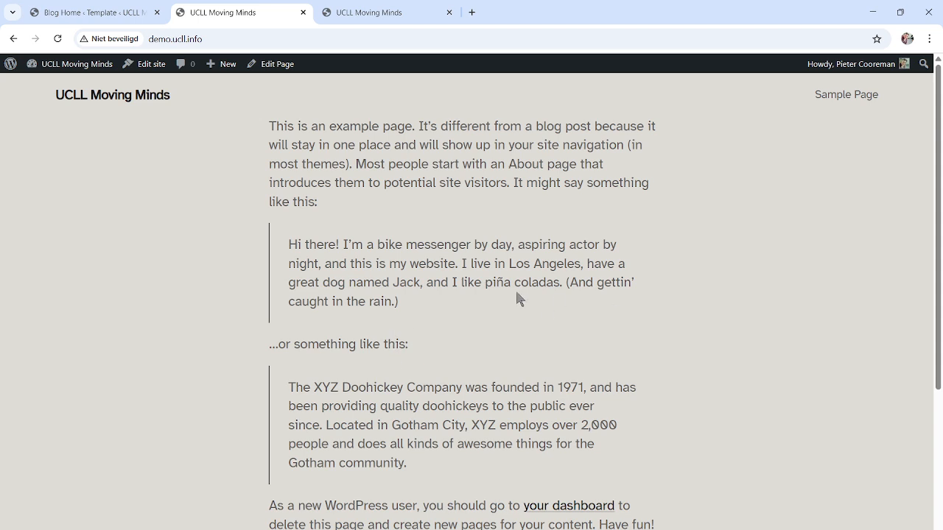
- Reopen the Page No Title template's styles in the site editor from the live page, and return to the dashboard
{"action": "left_click", "coordinate": [157, 67]}
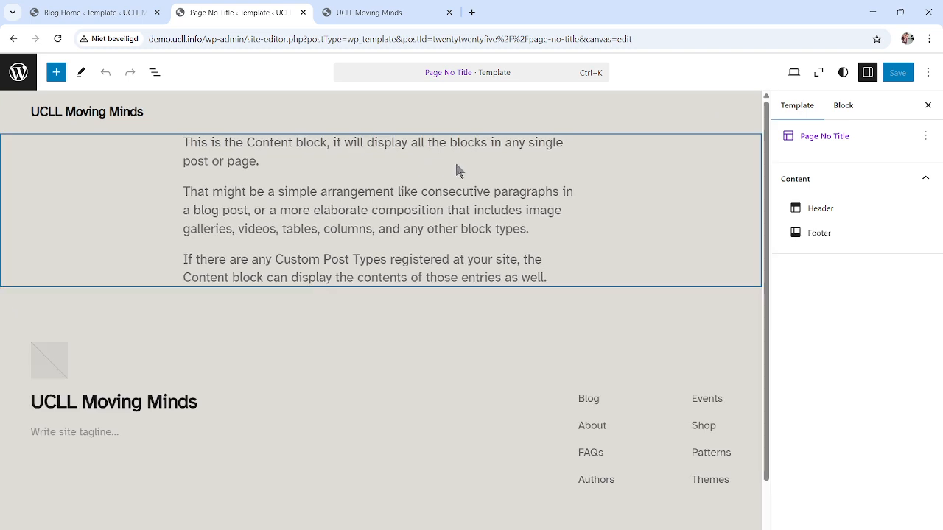
{"action": "left_click", "coordinate": [843, 73]}
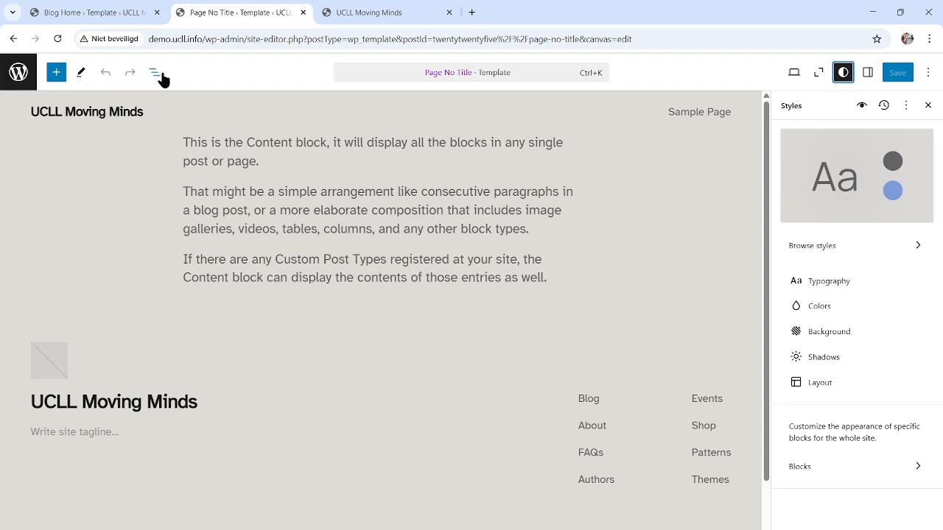
{"action": "left_click", "coordinate": [18, 71]}
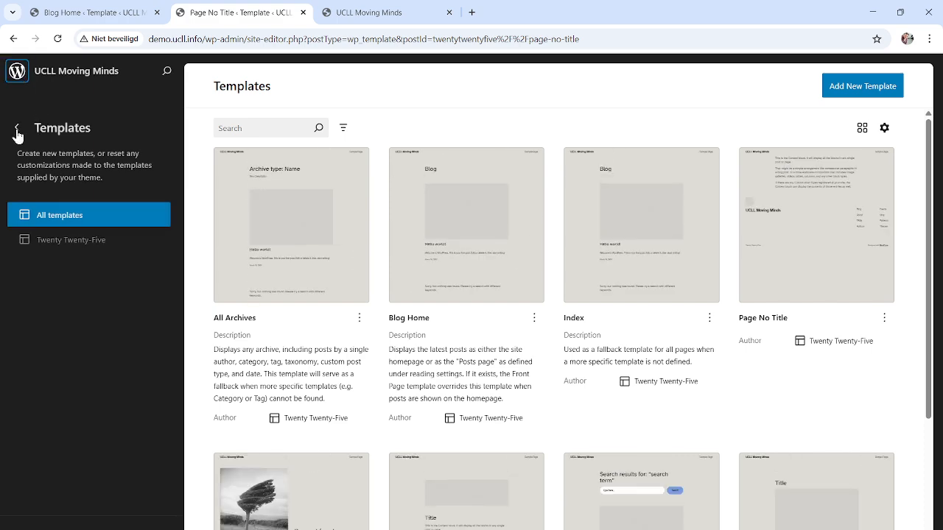
{"action": "left_click", "coordinate": [17, 130]}
{"action": "left_click", "coordinate": [17, 71]}
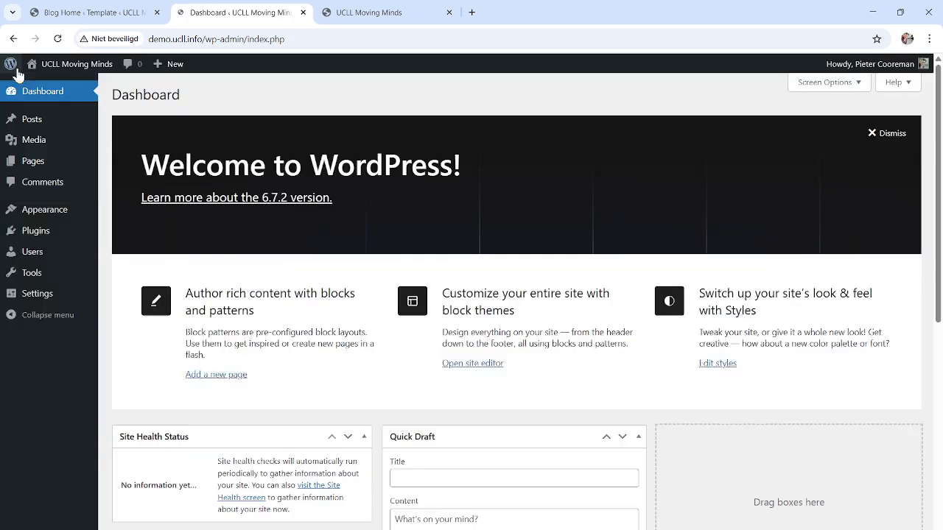
- Open the site editor's Navigation section and open the navigation menu for editing
{"action": "mouse_move", "coordinate": [56, 210]}
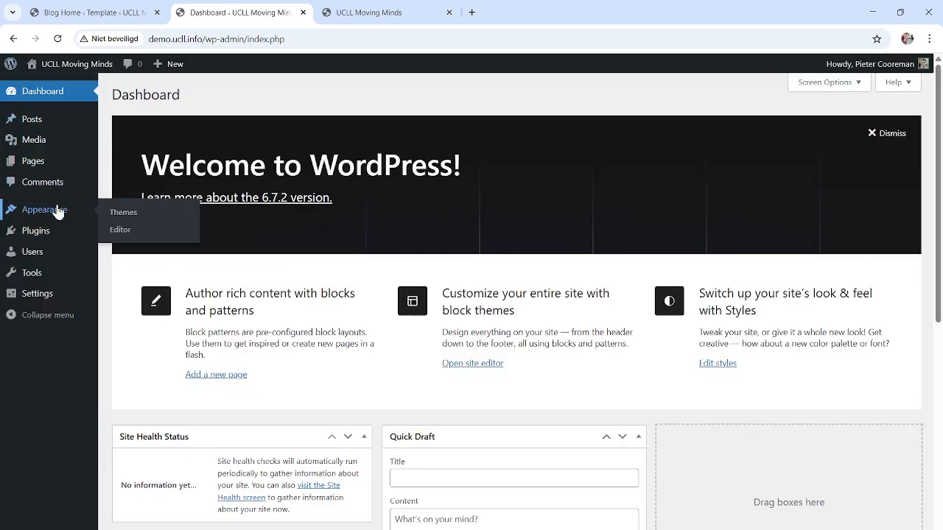
{"action": "left_click", "coordinate": [123, 229]}
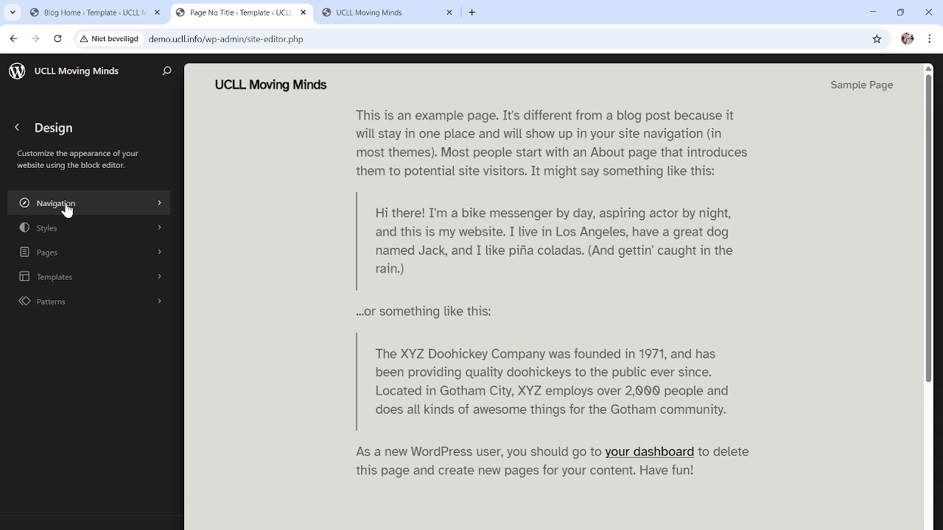
{"action": "left_click", "coordinate": [65, 210]}
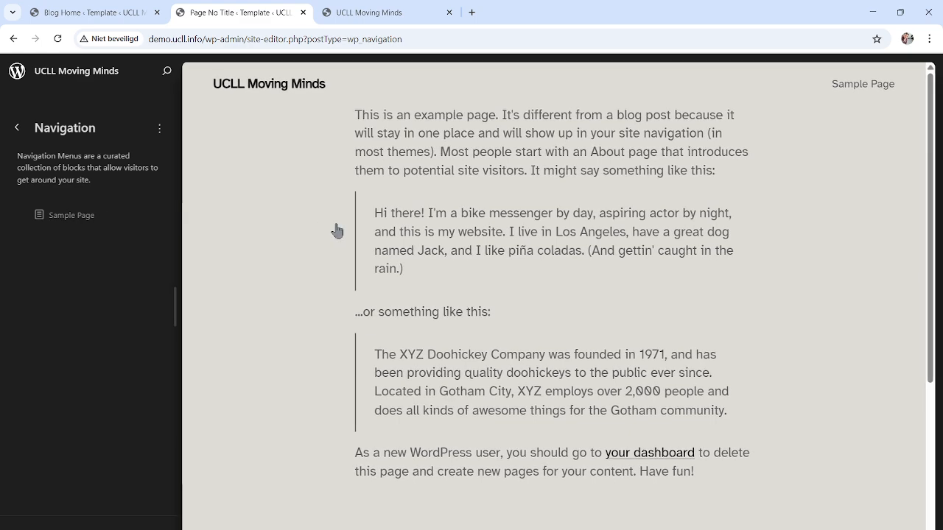
{"action": "left_click", "coordinate": [16, 127]}
{"action": "left_click", "coordinate": [68, 203]}
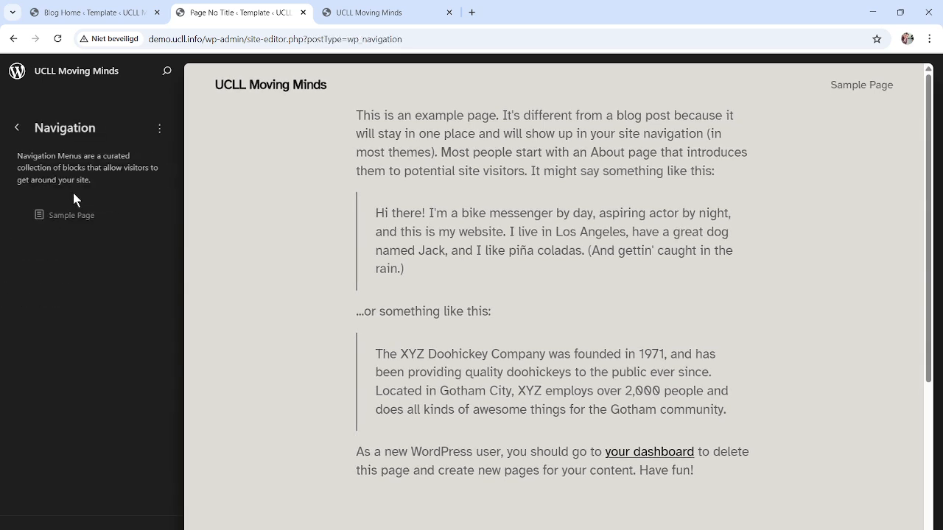
{"action": "left_click", "coordinate": [159, 128]}
{"action": "left_click", "coordinate": [180, 190]}
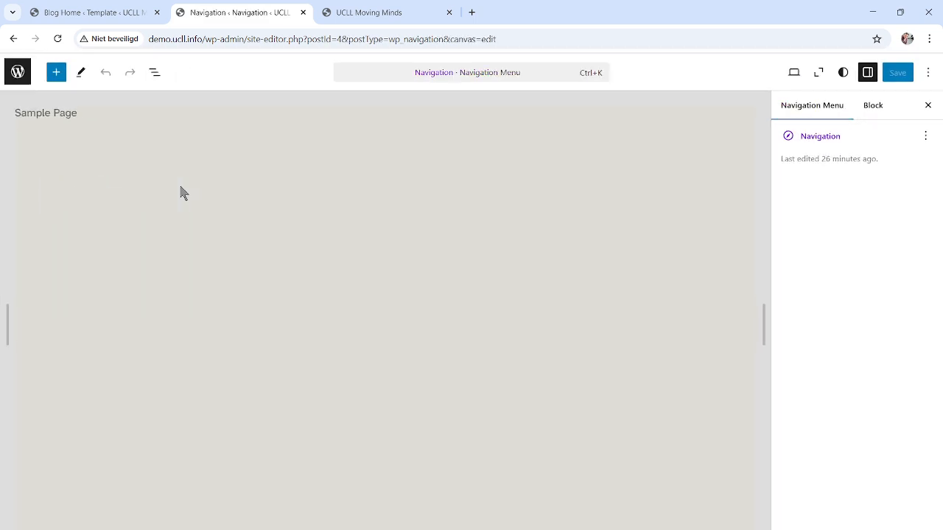
- Expand the Navigation block's structure down to Sample Page, and cancel the prompt to edit the Page List
{"action": "left_click", "coordinate": [155, 74]}
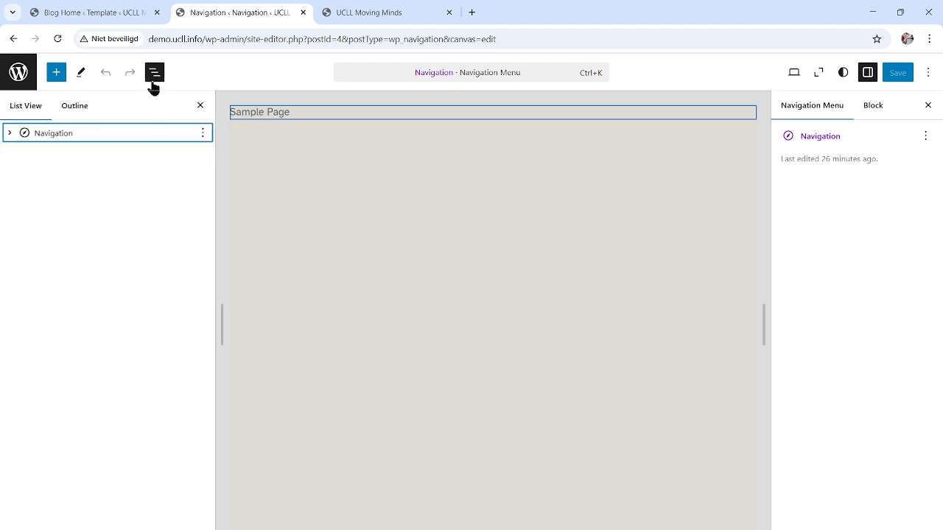
{"action": "left_click", "coordinate": [10, 134]}
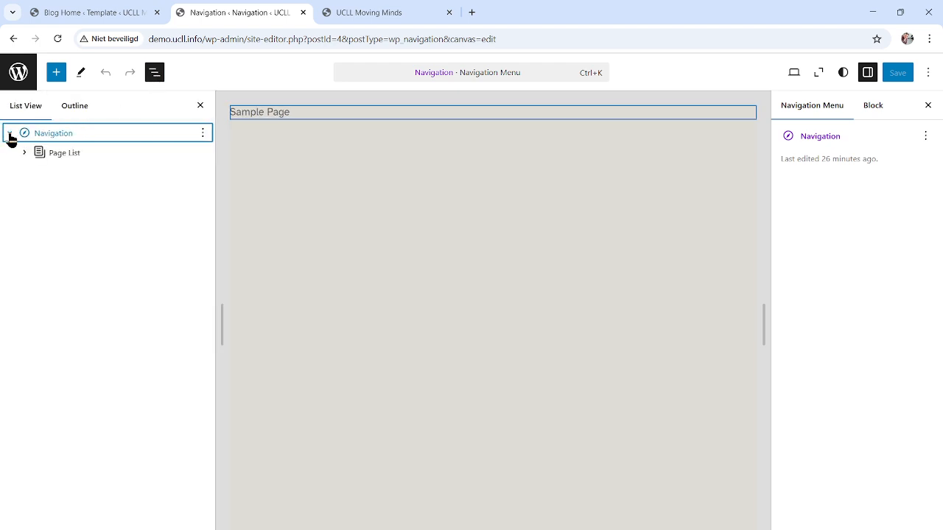
{"action": "left_click", "coordinate": [64, 152]}
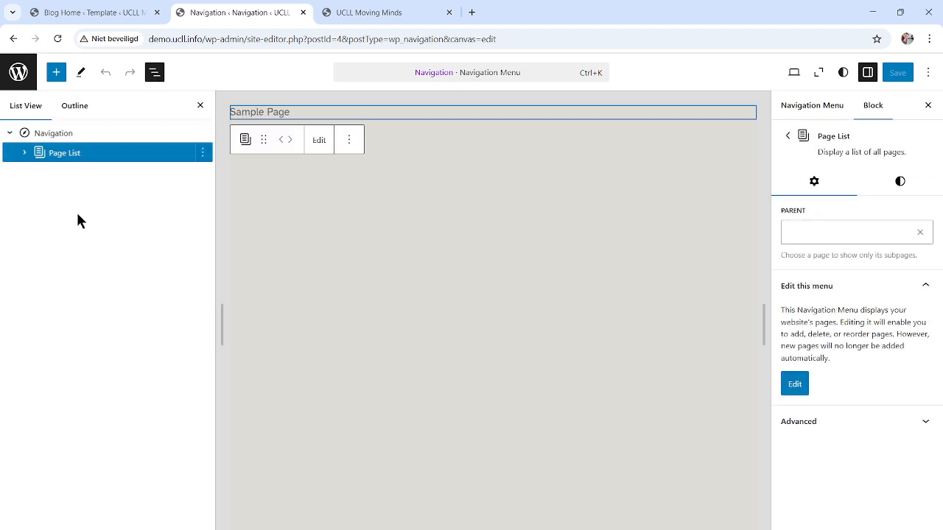
{"action": "left_click", "coordinate": [24, 153]}
{"action": "left_click", "coordinate": [89, 172]}
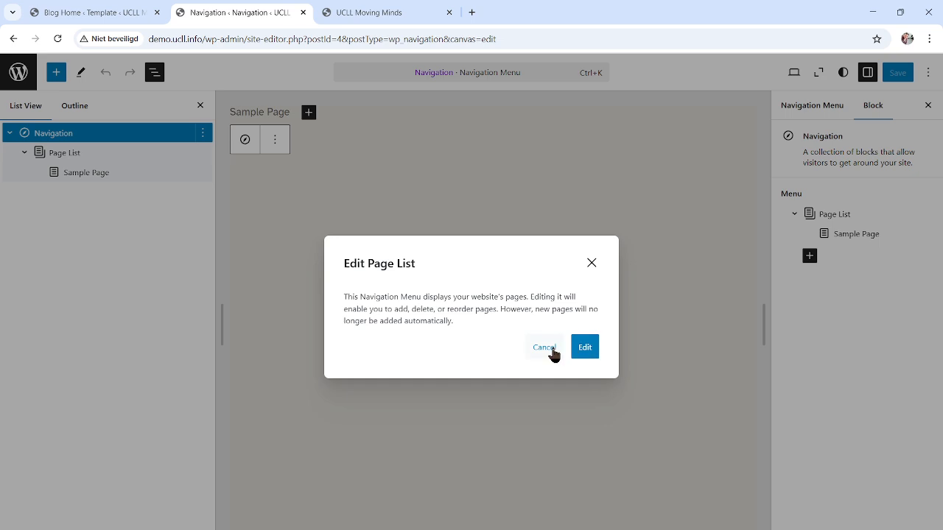
{"action": "left_click", "coordinate": [545, 348]}
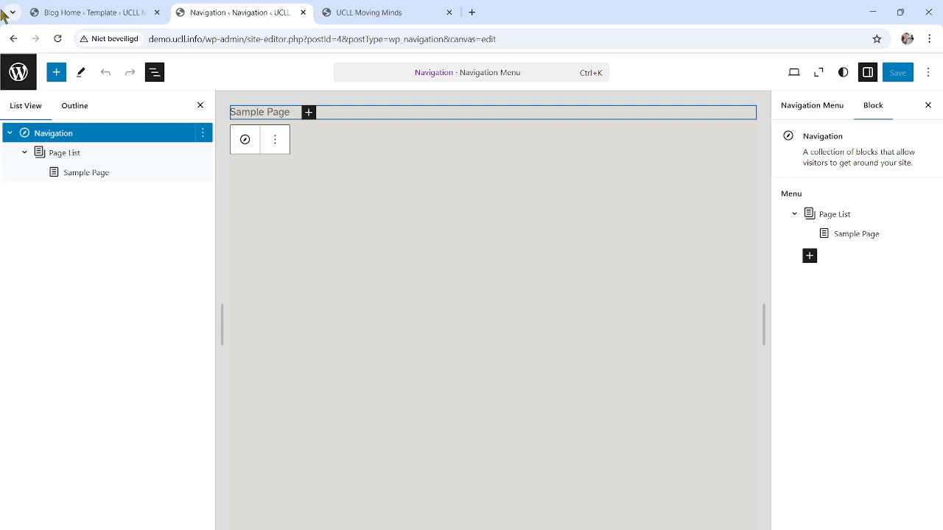
- Leave the navigation menu editor and return to the WordPress dashboard
{"action": "left_click", "coordinate": [14, 86]}
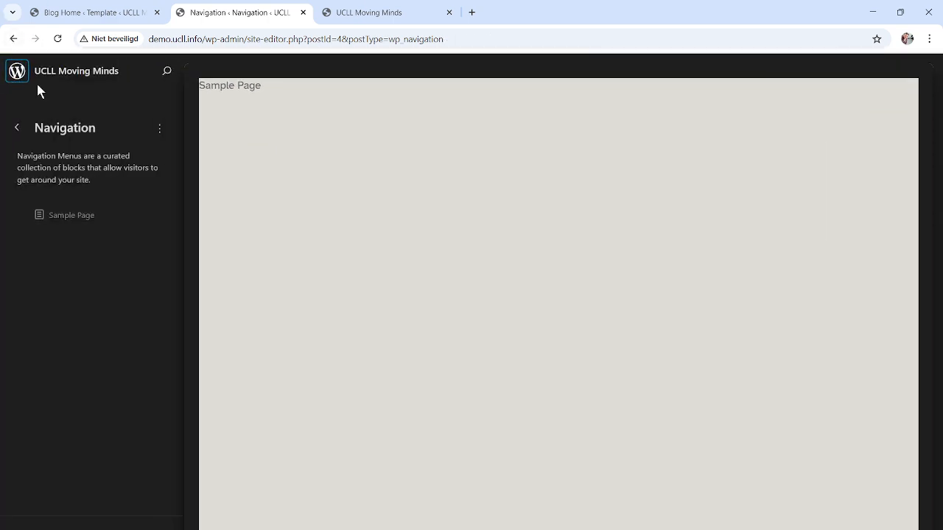
{"action": "left_click", "coordinate": [18, 130]}
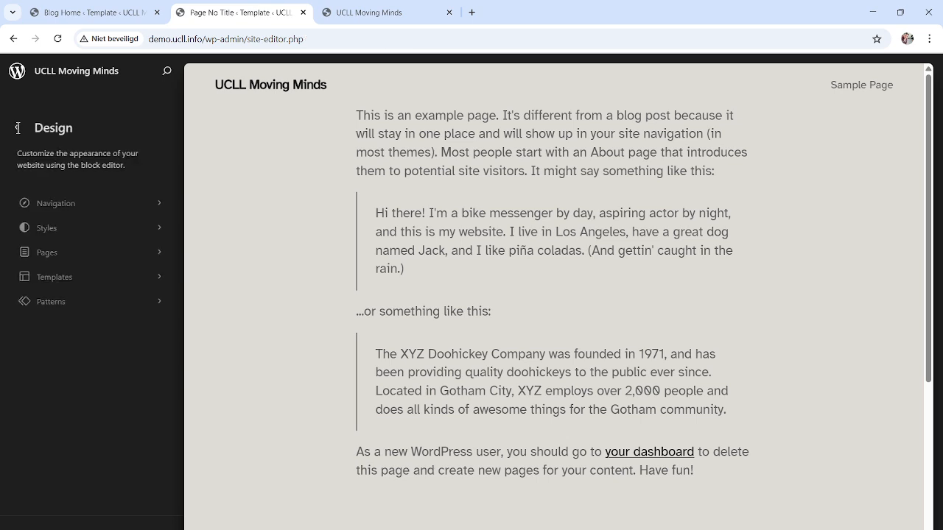
{"action": "left_click", "coordinate": [18, 128]}
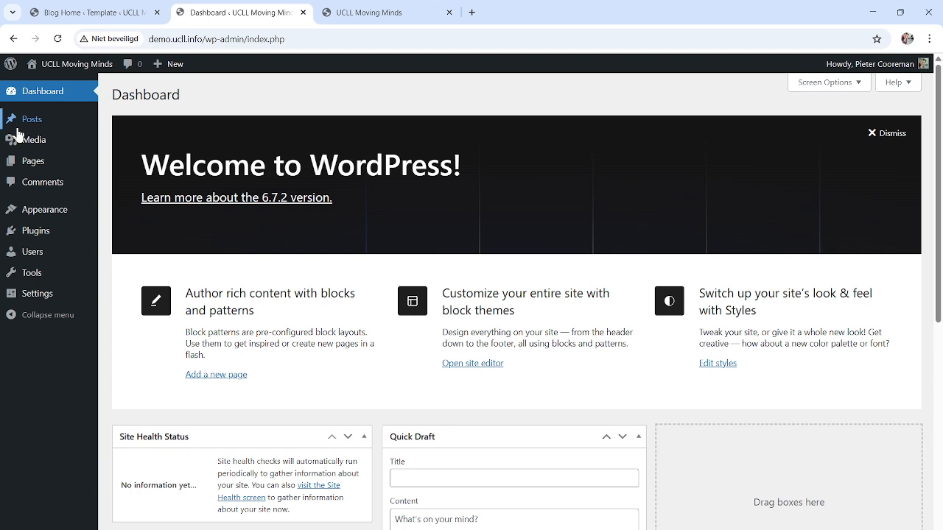
- Look over the site editor's Design sections and go back to the dashboard
{"action": "mouse_move", "coordinate": [28, 215]}
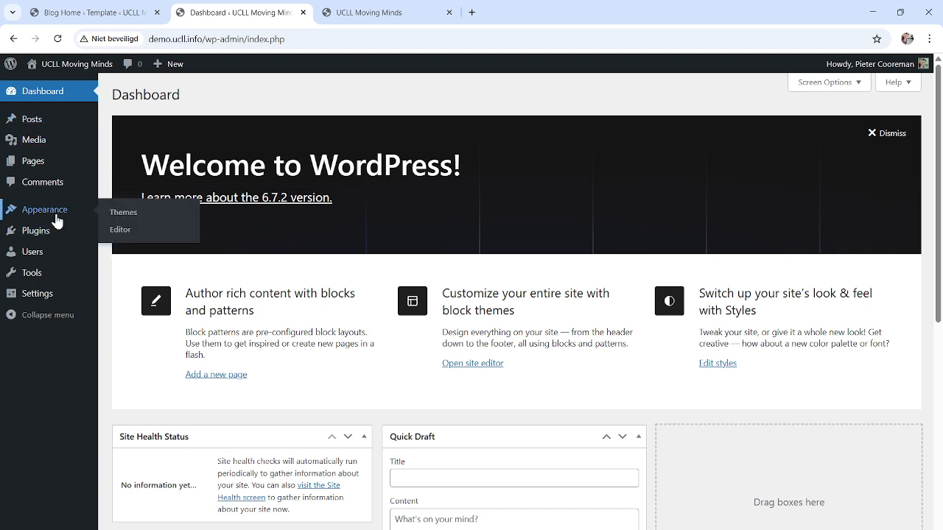
{"action": "left_click", "coordinate": [127, 230]}
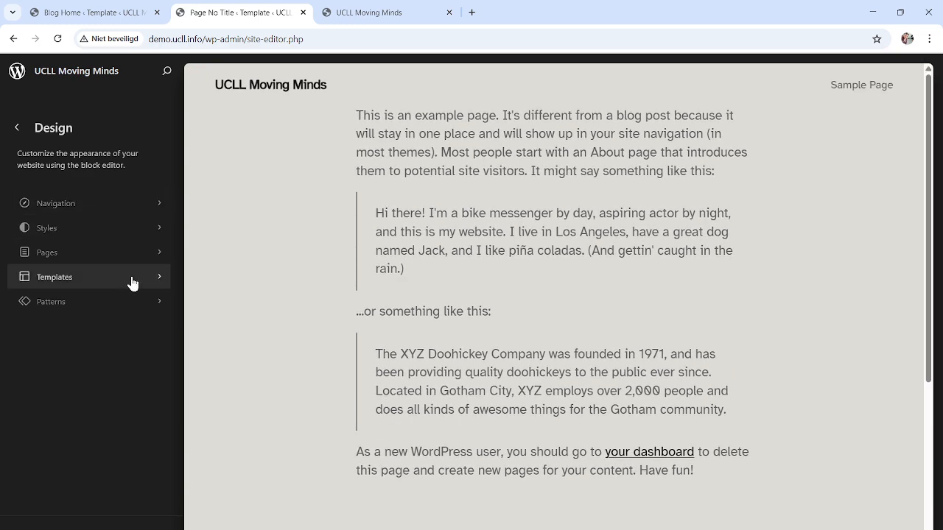
{"action": "left_click", "coordinate": [18, 130]}
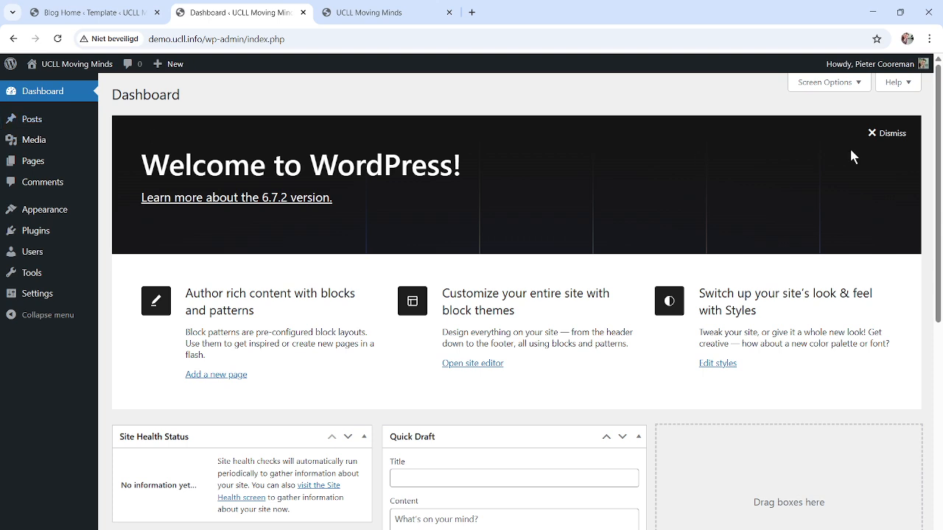